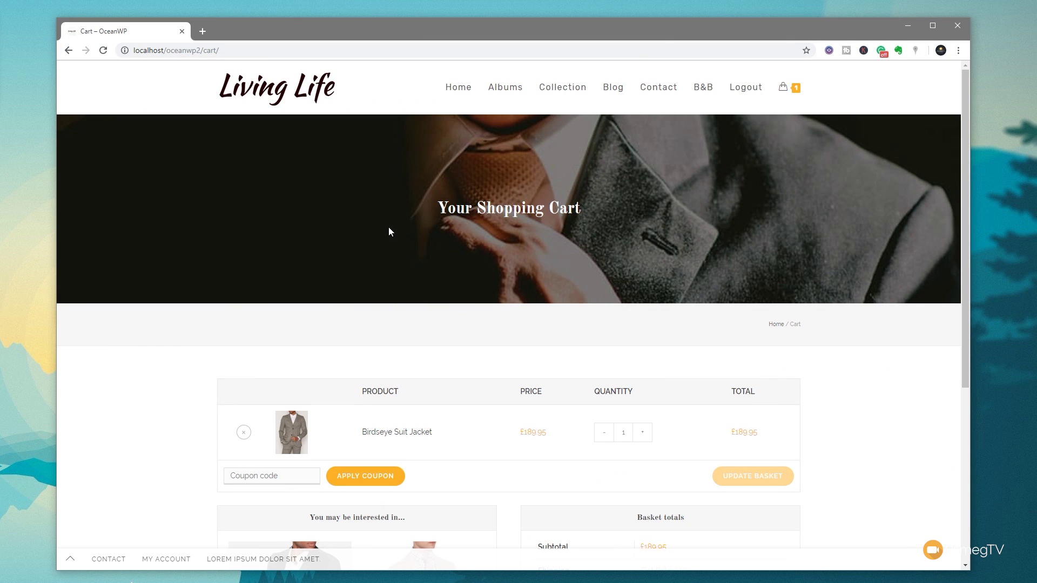
# Review the Cart page, then proceed to checkout to reach the Checkout page
pyautogui.scroll(-2, 389, 231)
pyautogui.scroll(2, 277, 262)
pyautogui.scroll(-4, 197, 385)
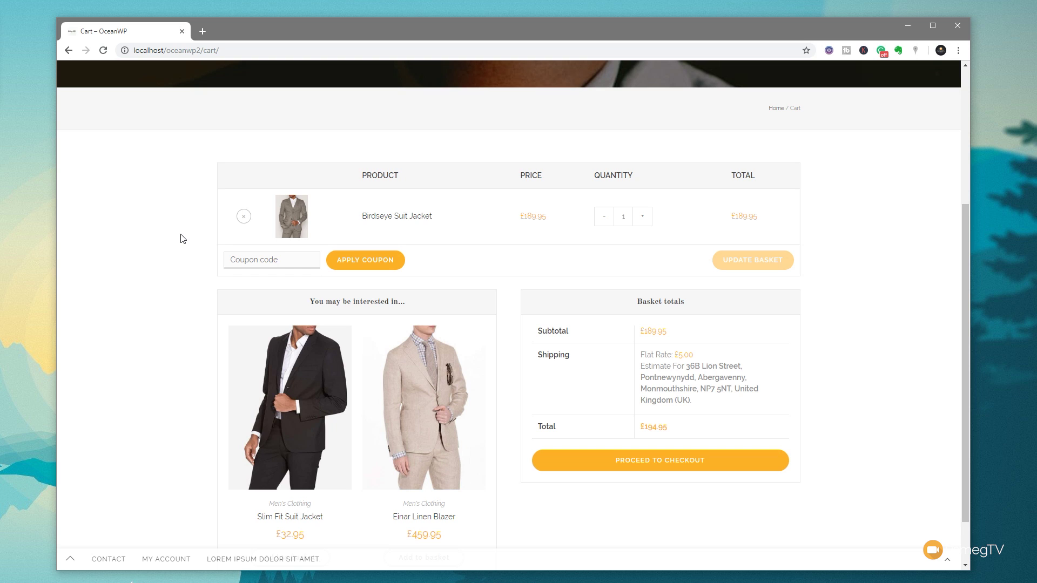
pyautogui.scroll(4, 180, 239)
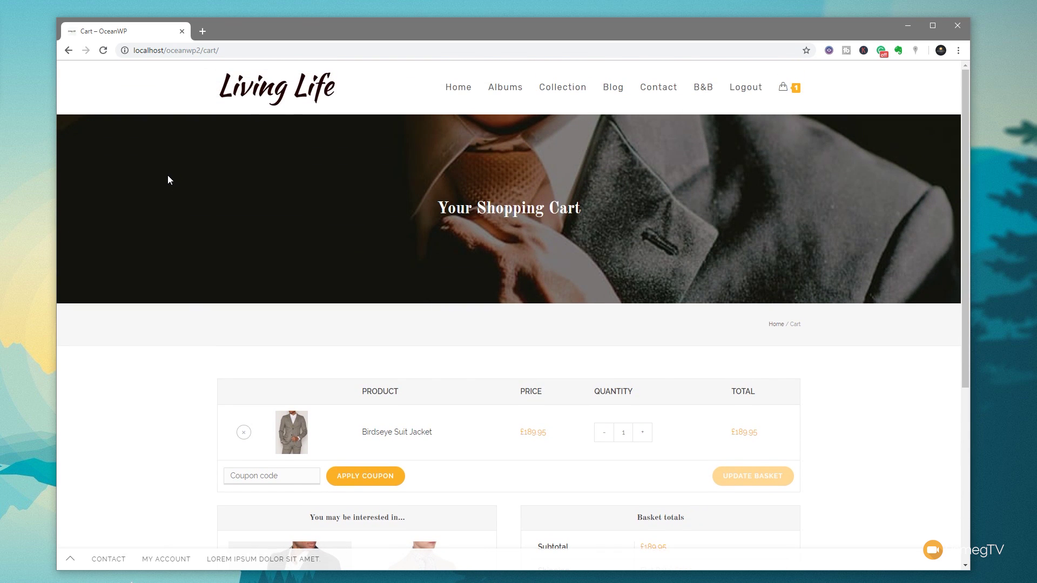
pyautogui.scroll(-5, 243, 215)
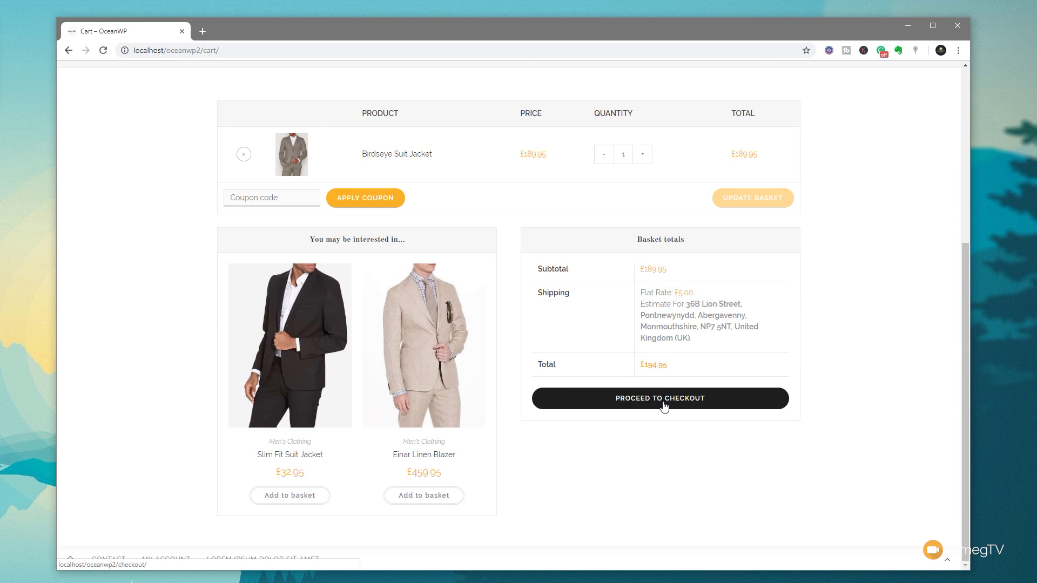
pyautogui.click(663, 406)
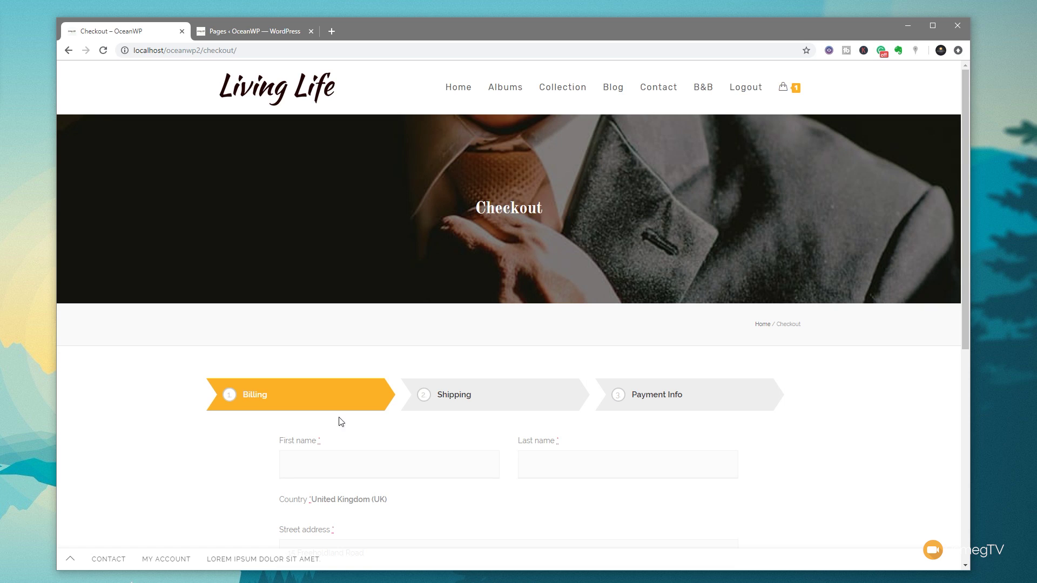
# Open the Cart page, select its [woocommerce_cart] shortcode, and load the page in Elementor
pyautogui.click(271, 34)
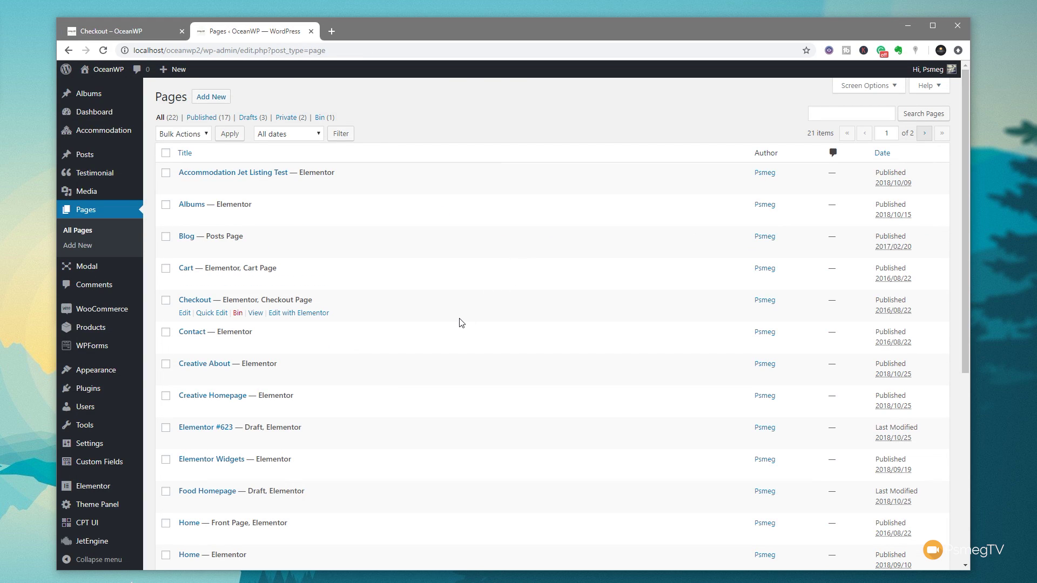
pyautogui.click(187, 271)
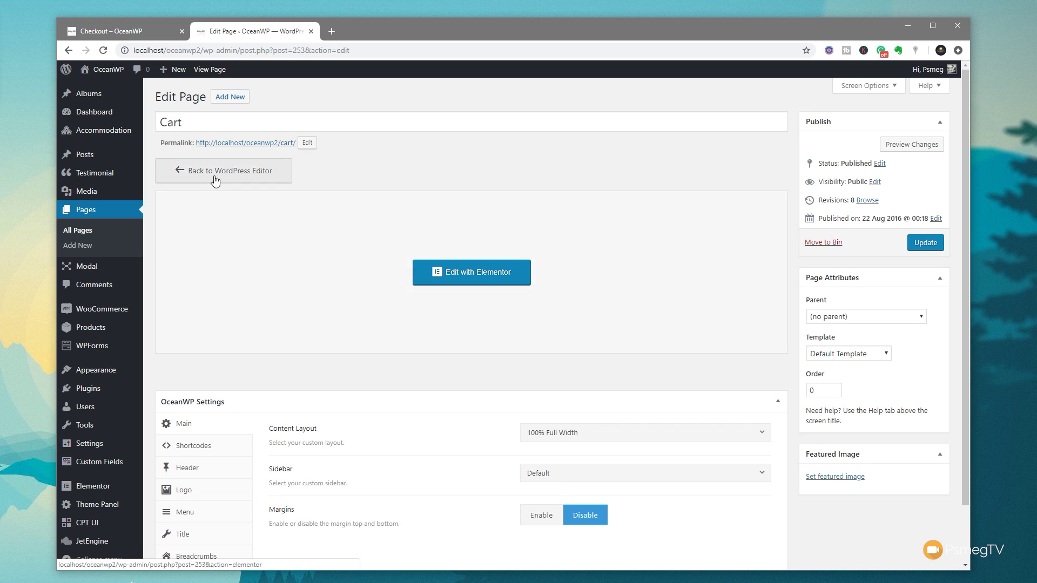
pyautogui.click(215, 180)
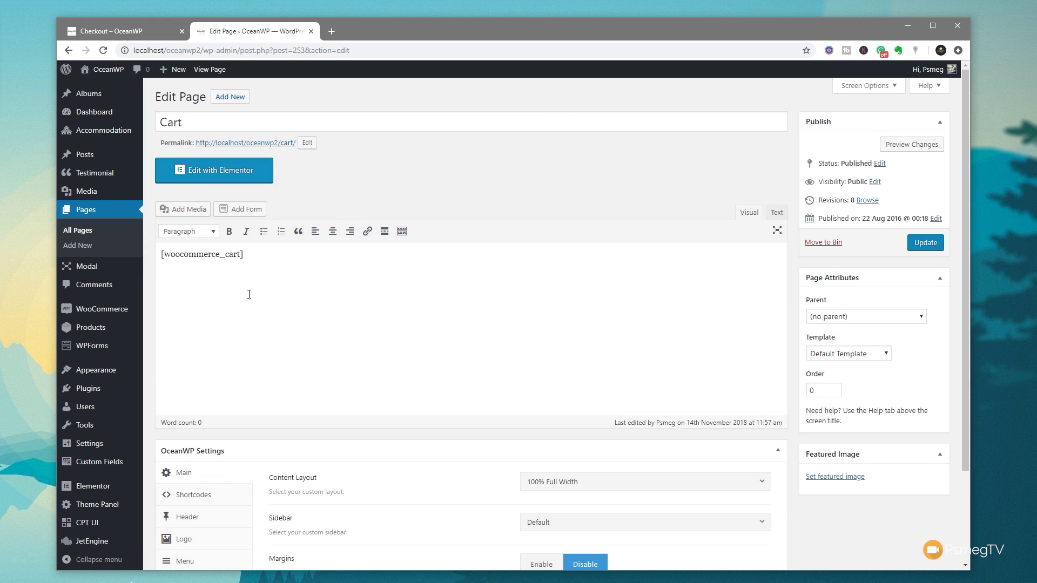
pyautogui.moveTo(246, 254); pyautogui.dragTo(163, 260)
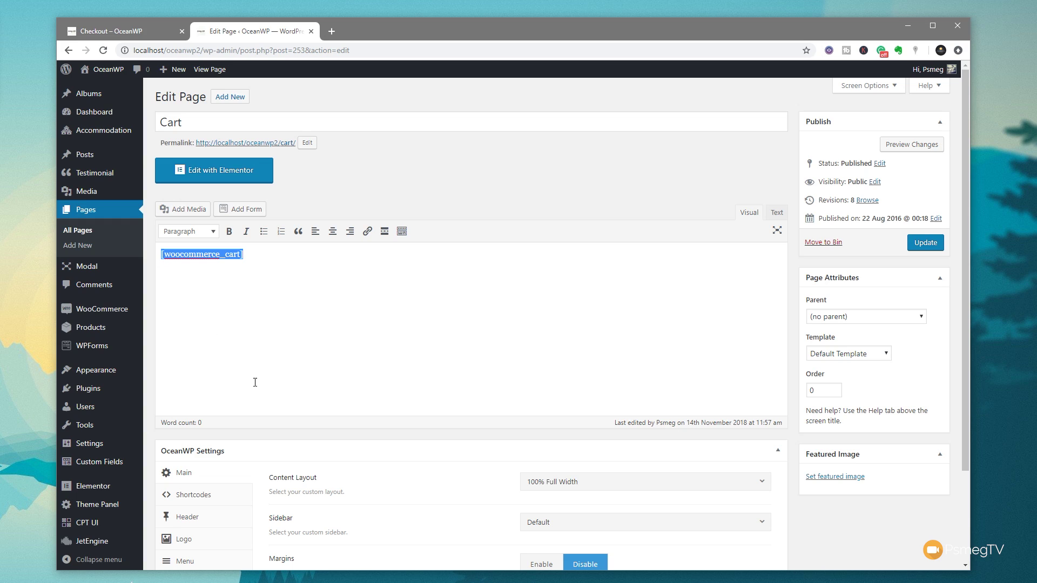
pyautogui.scroll(-2, 389, 386)
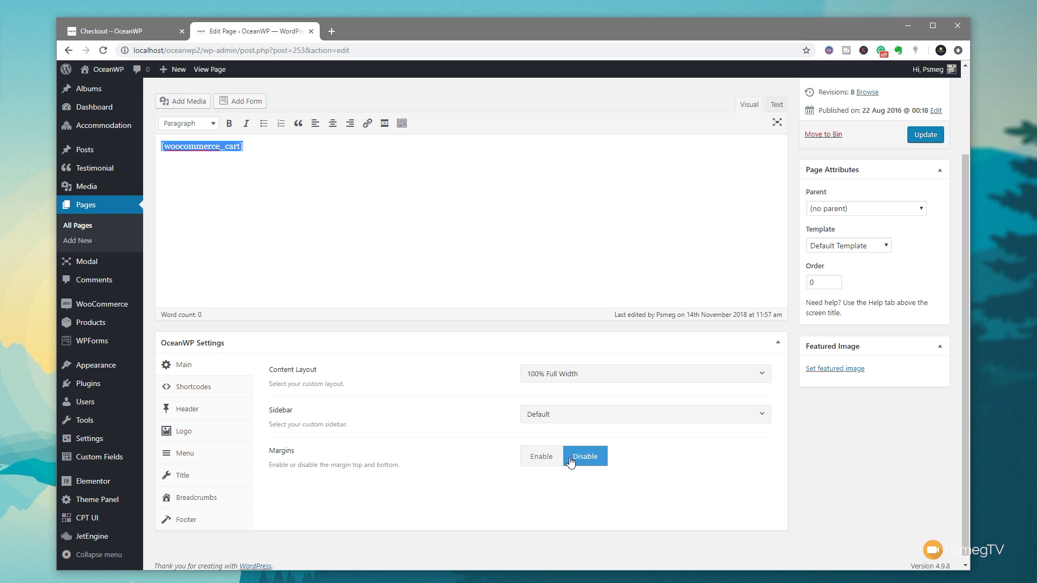
pyautogui.scroll(2, 421, 467)
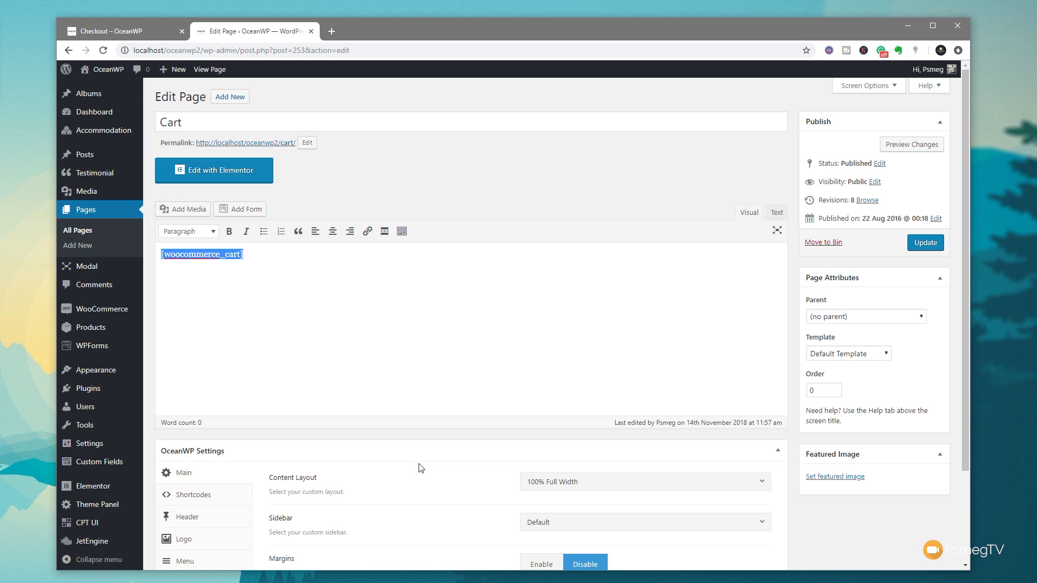
pyautogui.click(202, 171)
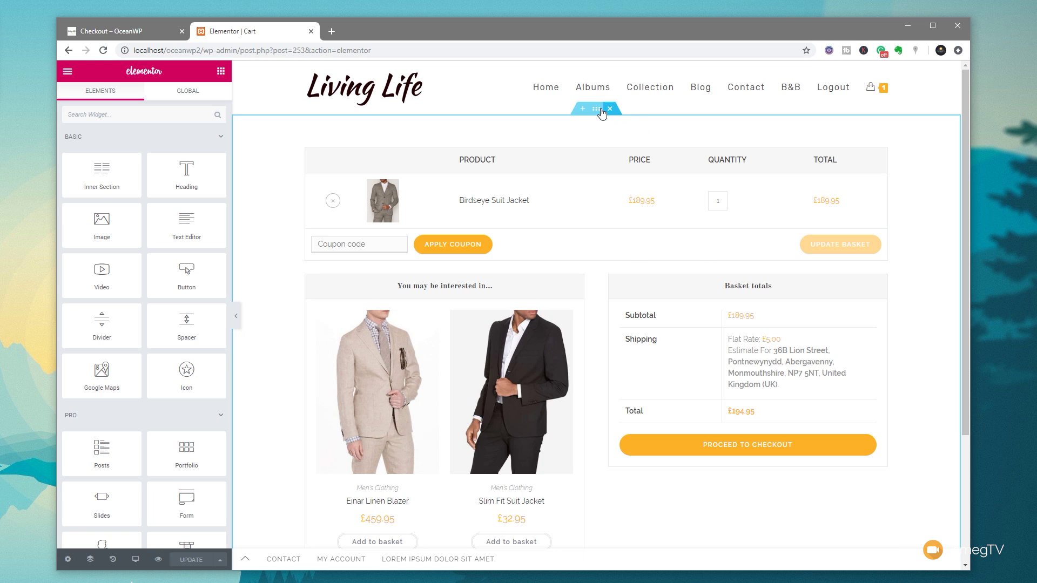
# Add a single-column section above the cart table and stretch it to full width
pyautogui.click(583, 109)
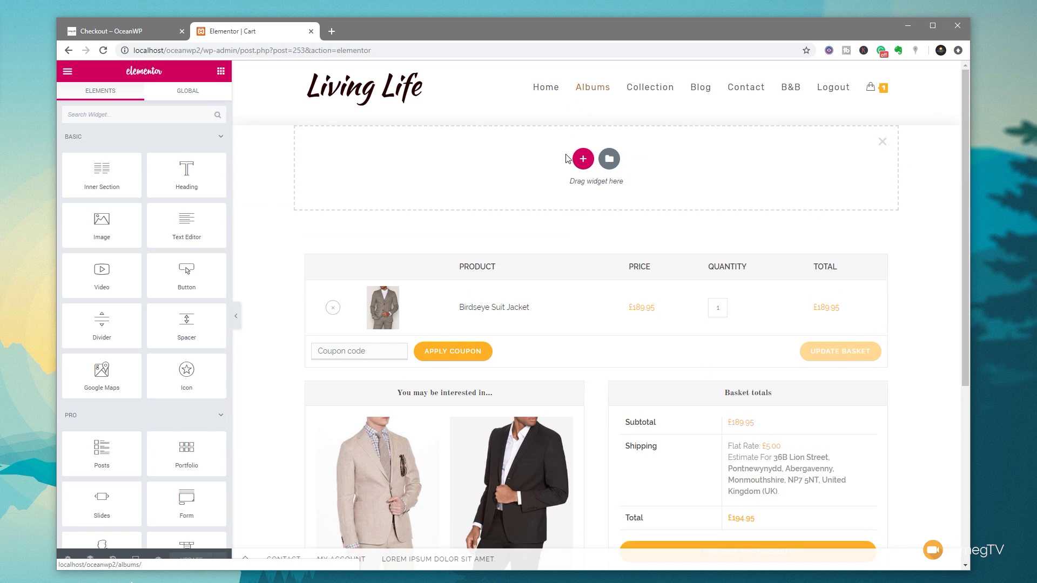
pyautogui.click(583, 158)
pyautogui.click(442, 193)
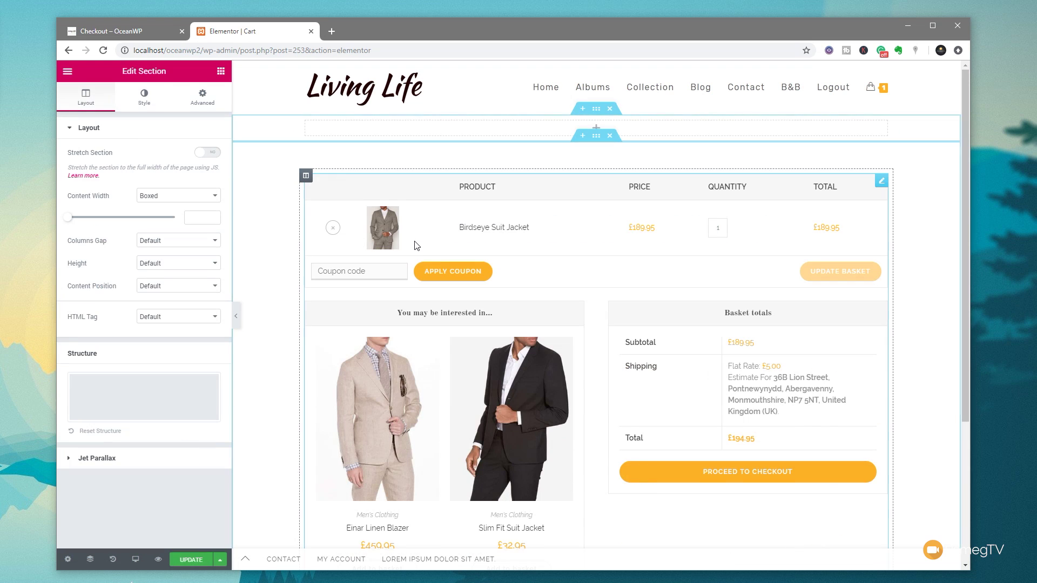
pyautogui.click(209, 153)
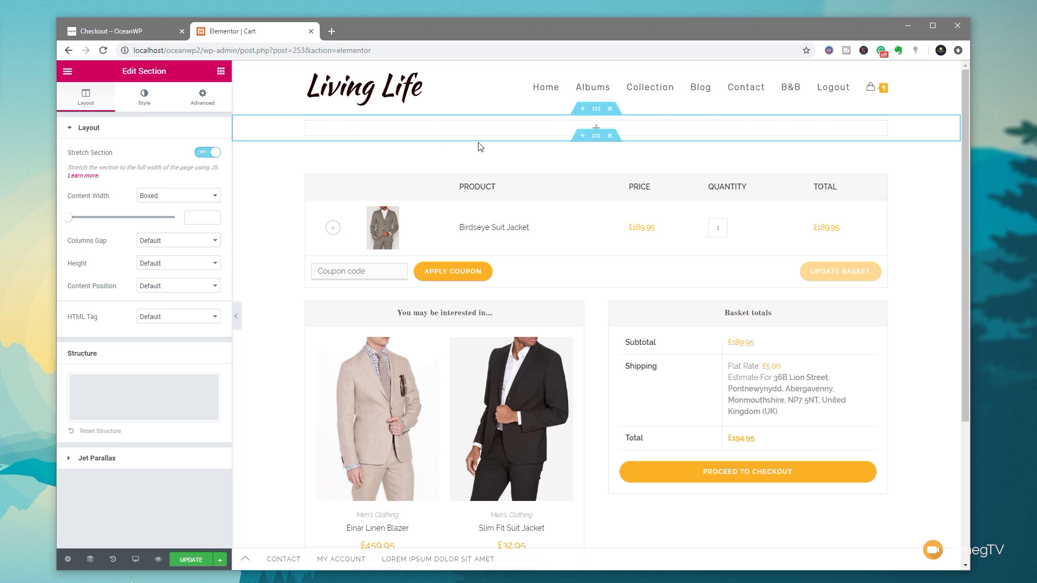
# Give the new section a classic background using the necktie photo
pyautogui.click(141, 99)
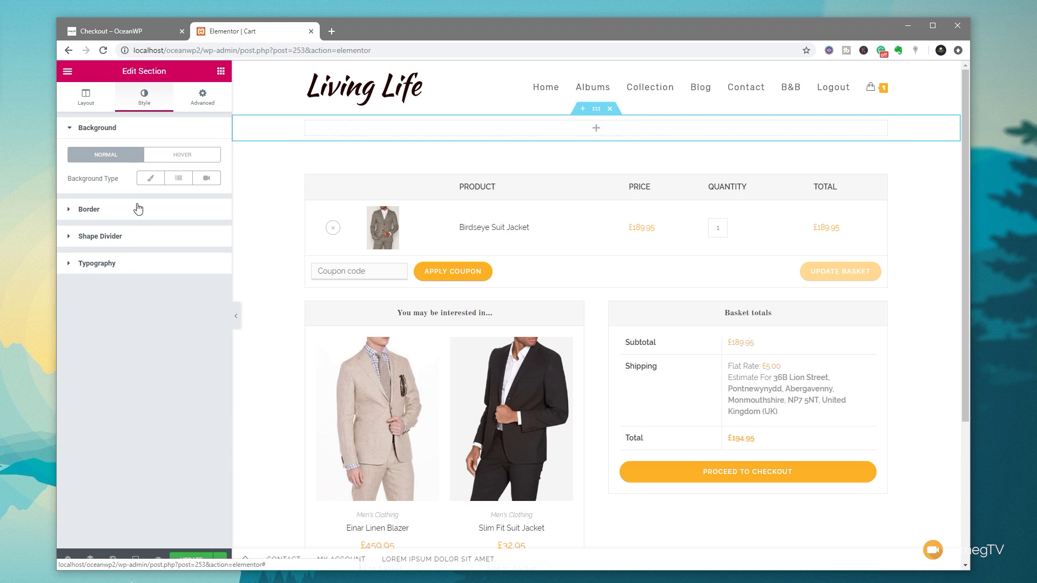
pyautogui.click(142, 181)
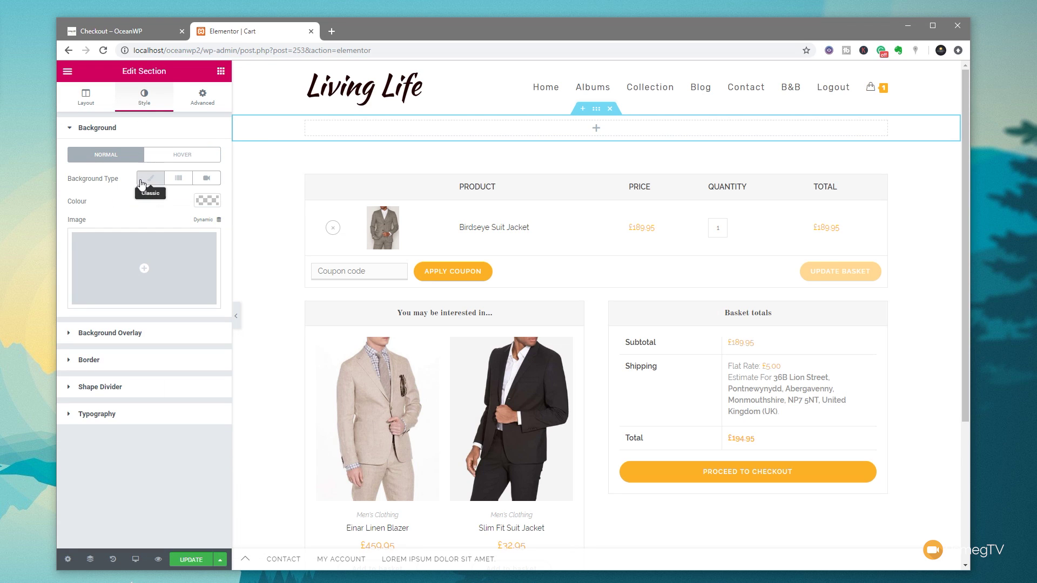
pyautogui.click(144, 269)
pyautogui.scroll(-10, 472, 313)
pyautogui.scroll(-10, 625, 424)
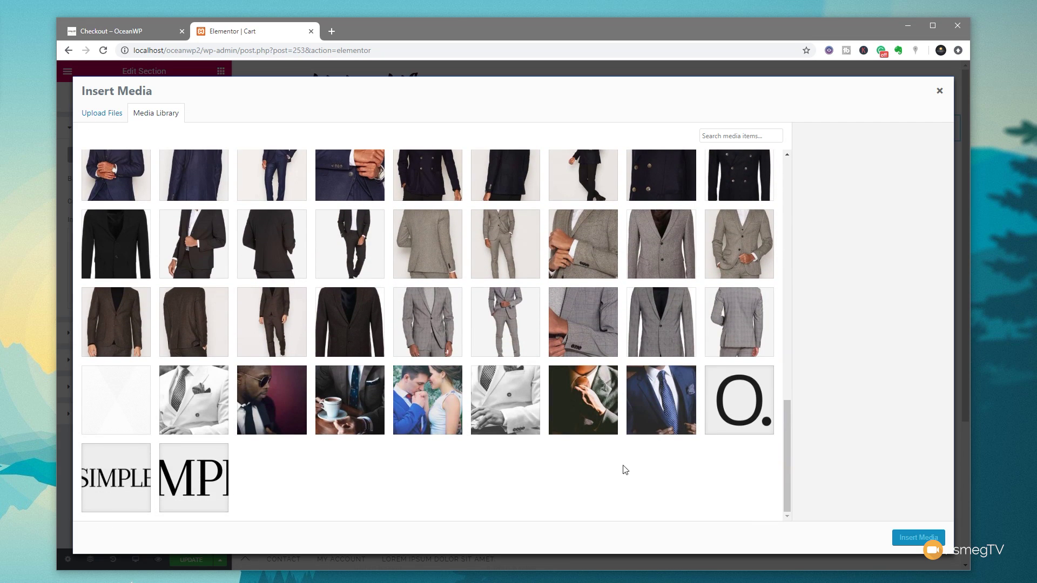
pyautogui.click(590, 415)
pyautogui.click(899, 538)
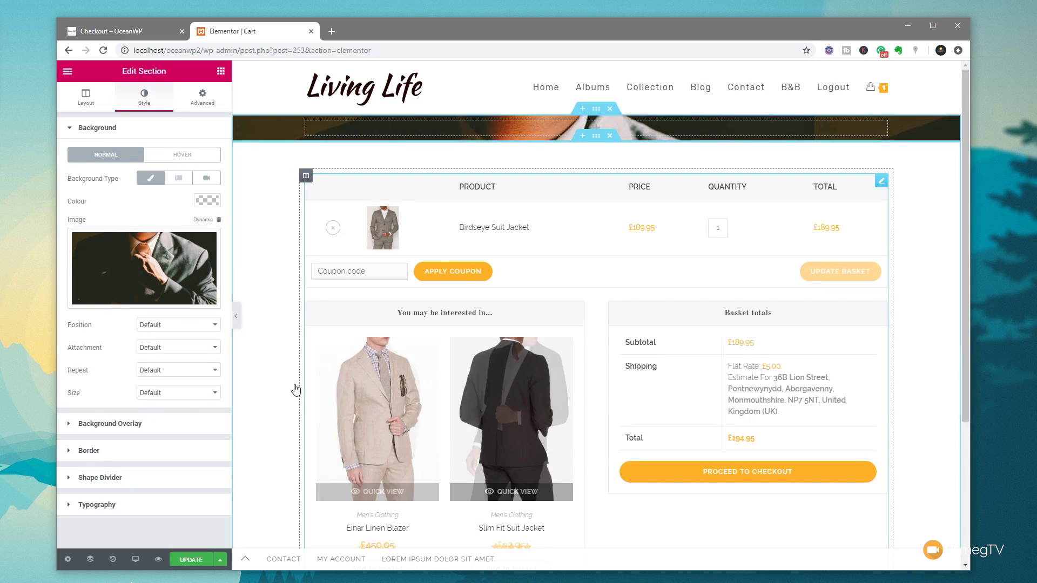
# Set the background image to Centre Centre, Fixed, No-repeat and Cover
pyautogui.moveTo(186, 278)
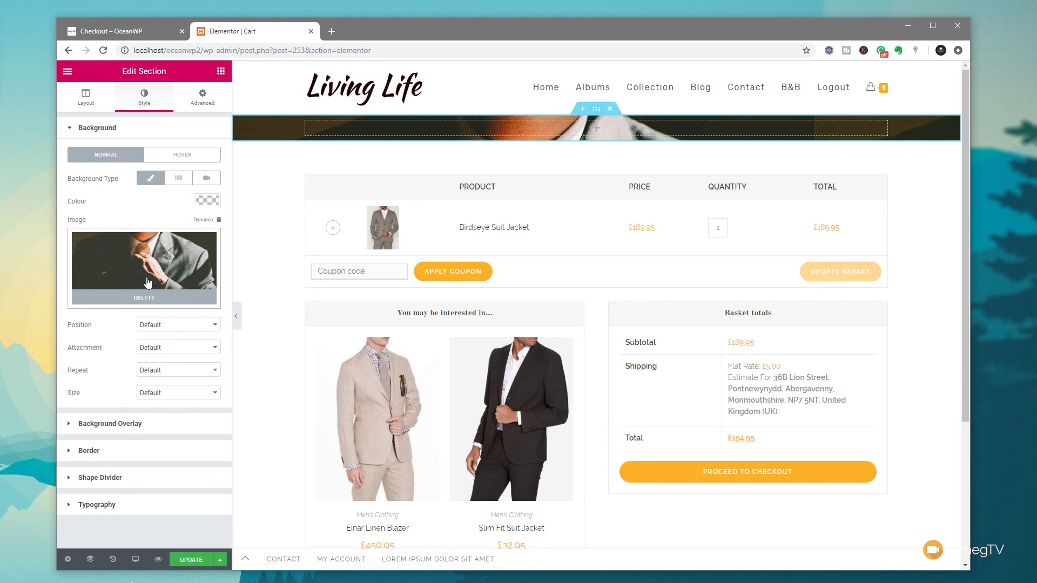
pyautogui.click(164, 324)
pyautogui.click(165, 383)
pyautogui.click(159, 348)
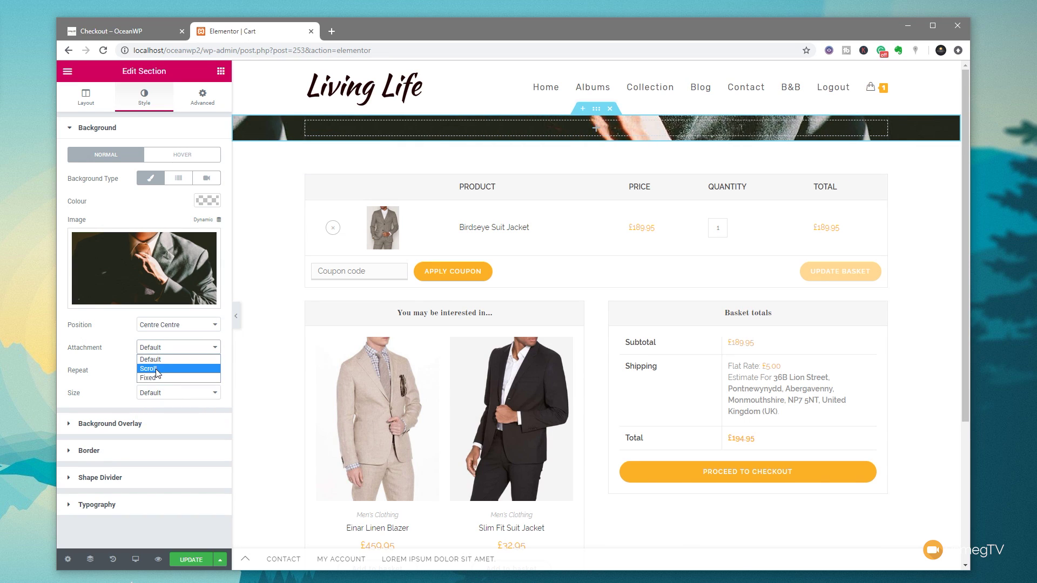
pyautogui.click(157, 378)
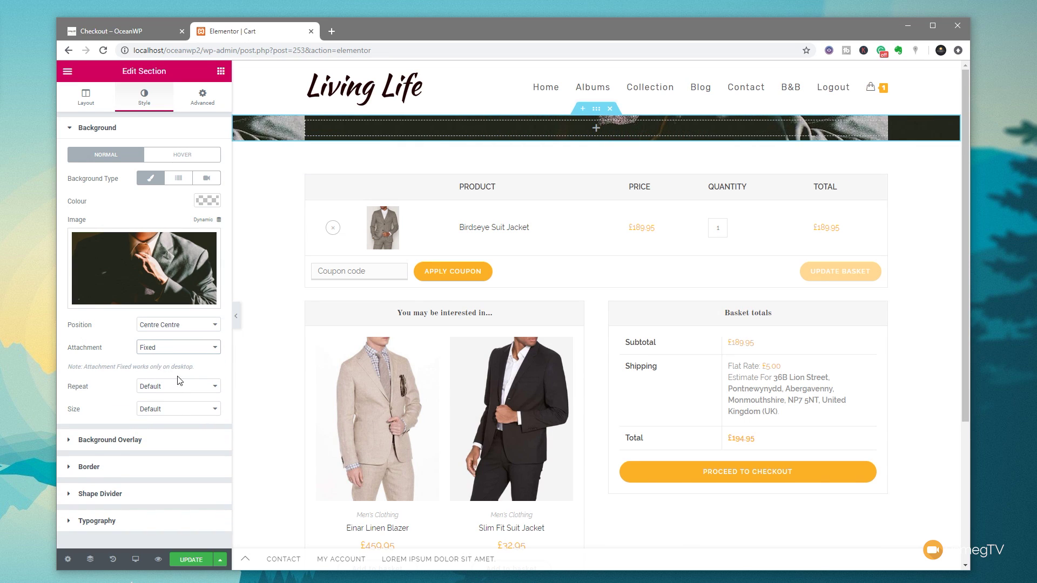
pyautogui.click(167, 388)
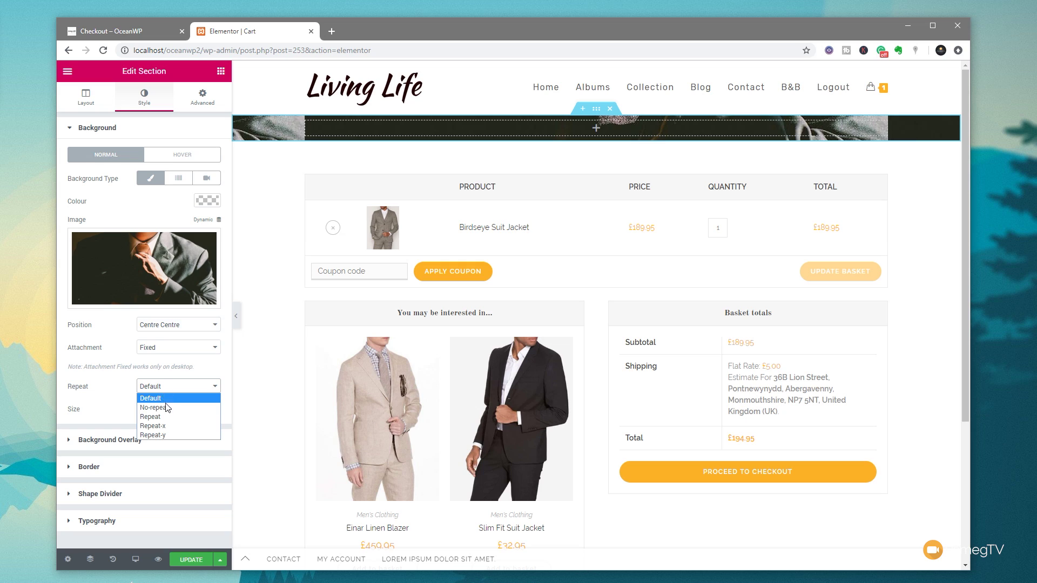
pyautogui.click(164, 409)
pyautogui.click(164, 409)
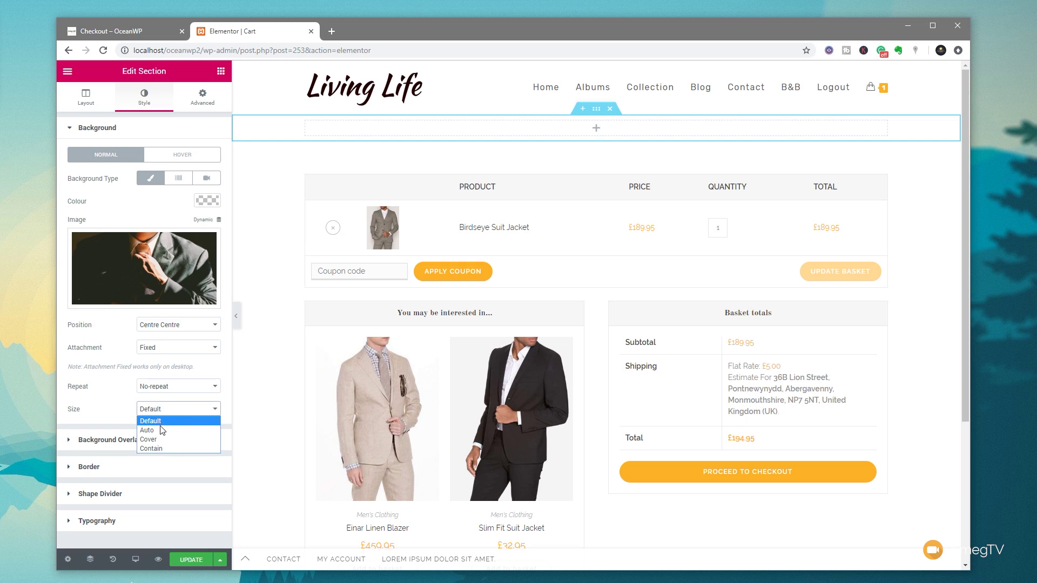
pyautogui.click(165, 440)
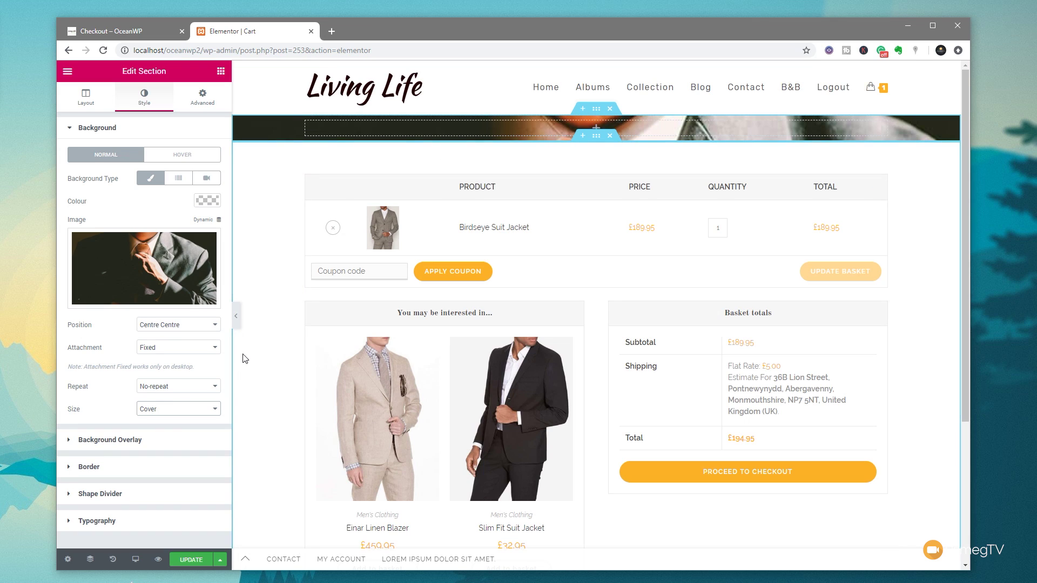
# Add a classic black background overlay at 0.5 opacity
pyautogui.click(110, 440)
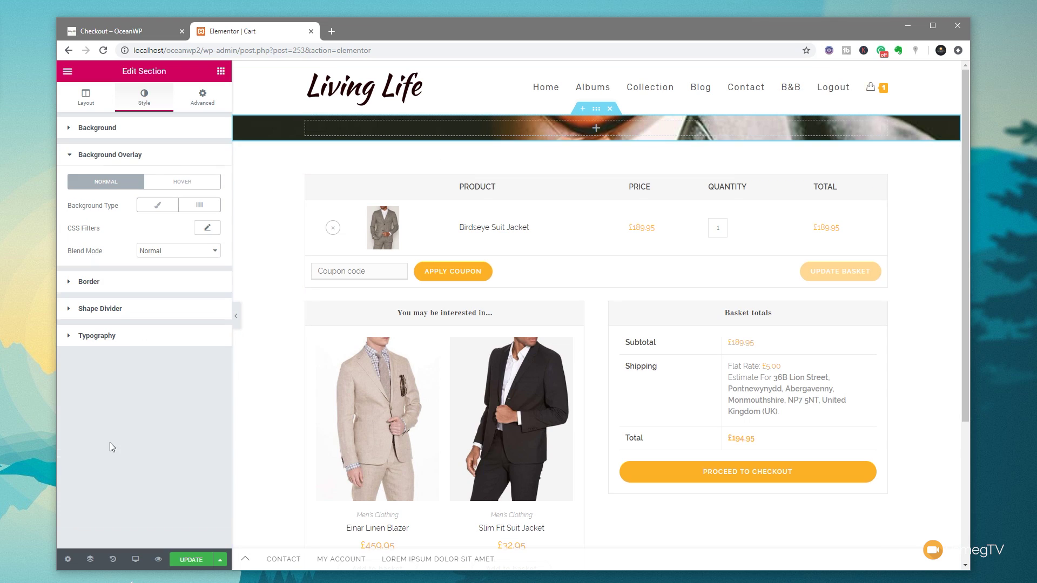
pyautogui.click(157, 205)
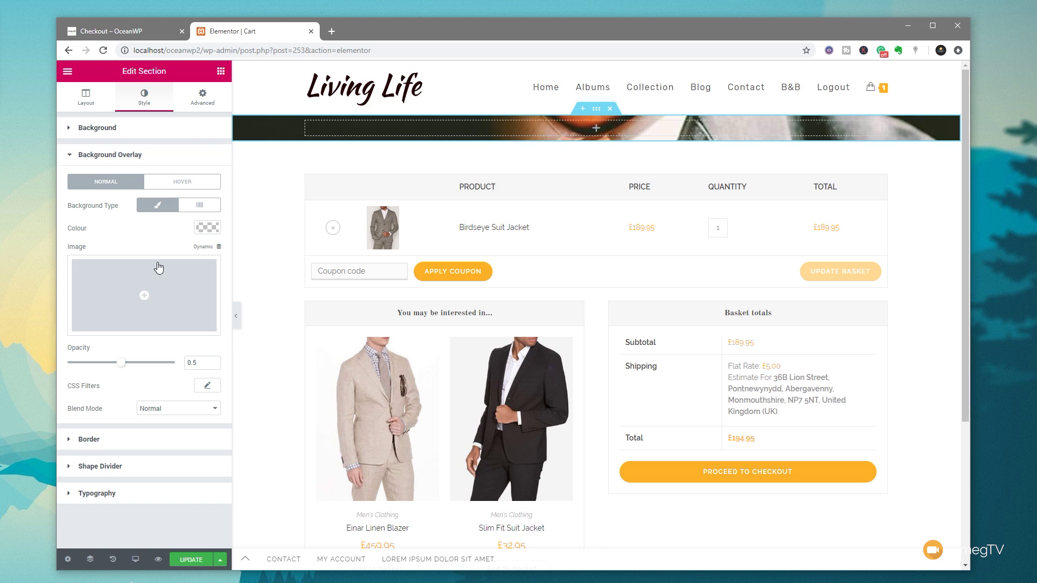
pyautogui.click(207, 228)
pyautogui.click(167, 355)
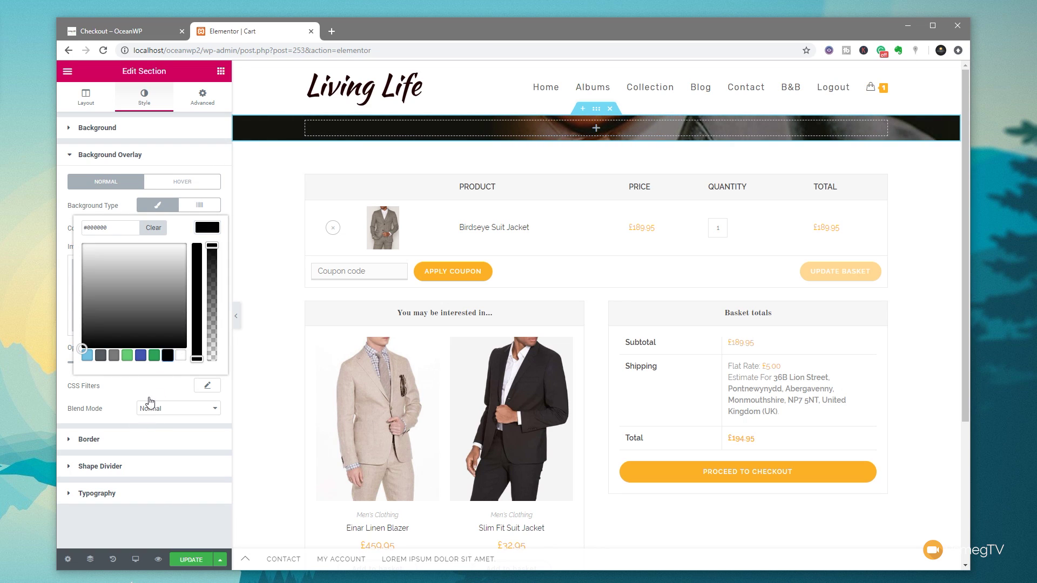
pyautogui.click(210, 233)
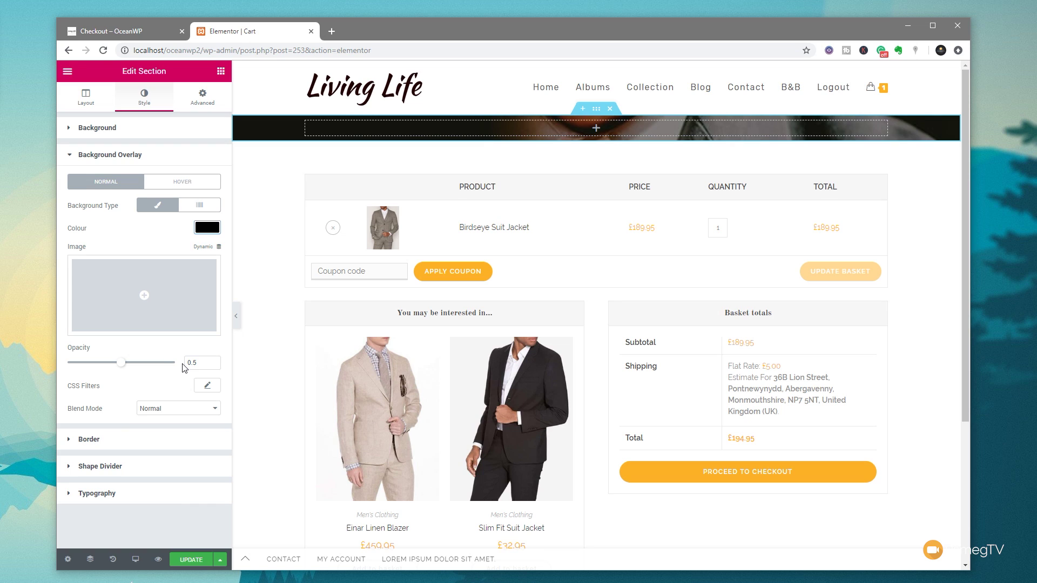
pyautogui.click(221, 71)
# Place a centred heading in the hero section reading 'Shopping Cart'
pyautogui.moveTo(199, 170); pyautogui.dragTo(540, 129)
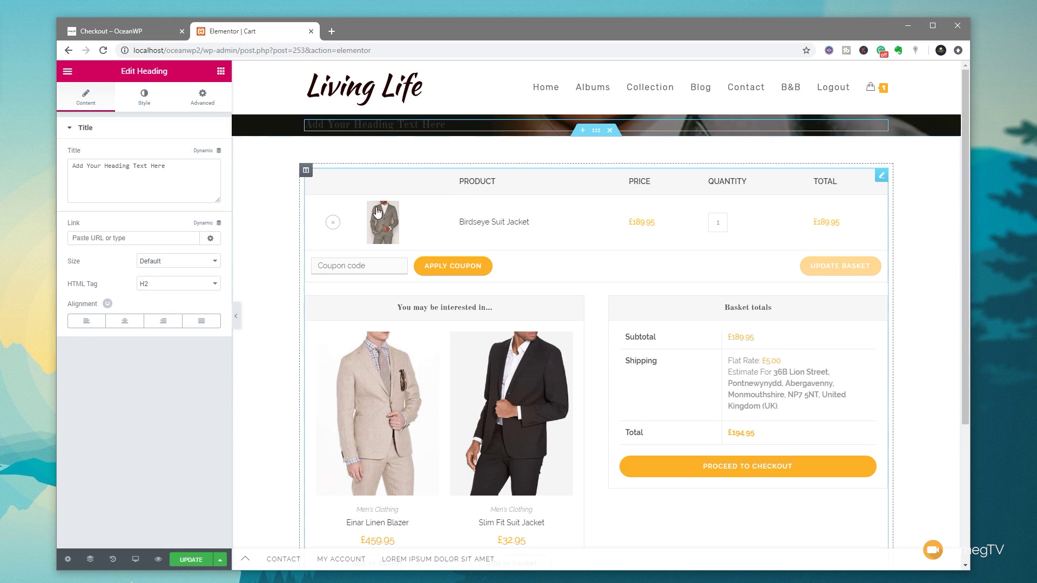
pyautogui.click(125, 321)
pyautogui.moveTo(167, 165); pyautogui.dragTo(69, 169)
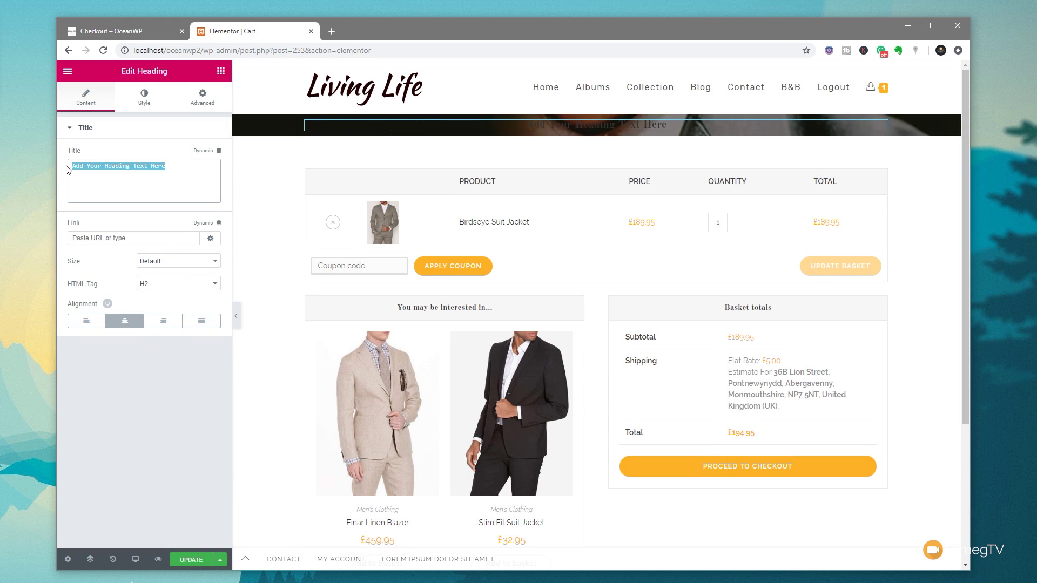
pyautogui.write('Shopping Cart')
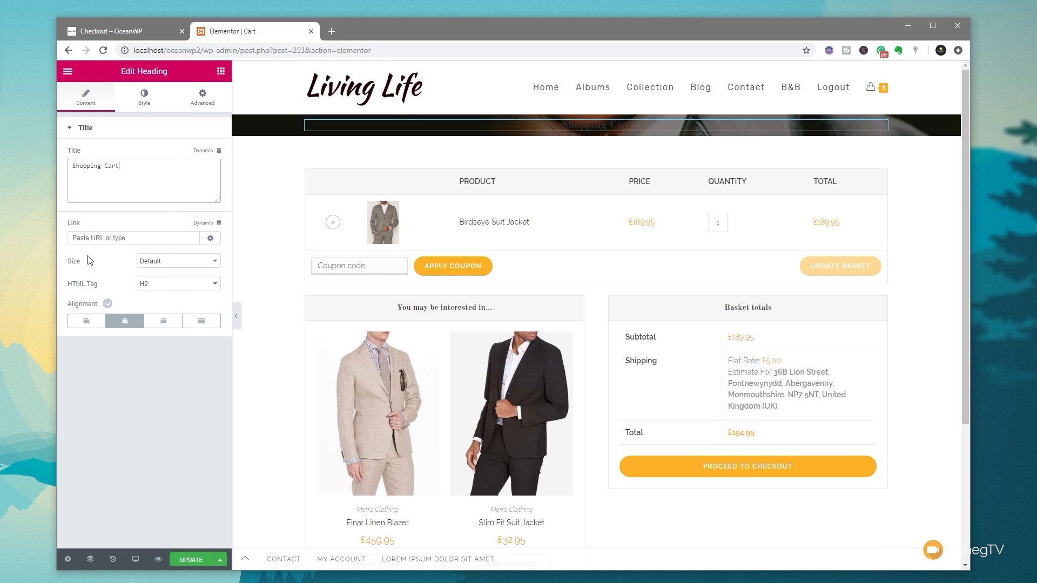
# Style the heading with white text and a font size of 40
pyautogui.click(143, 103)
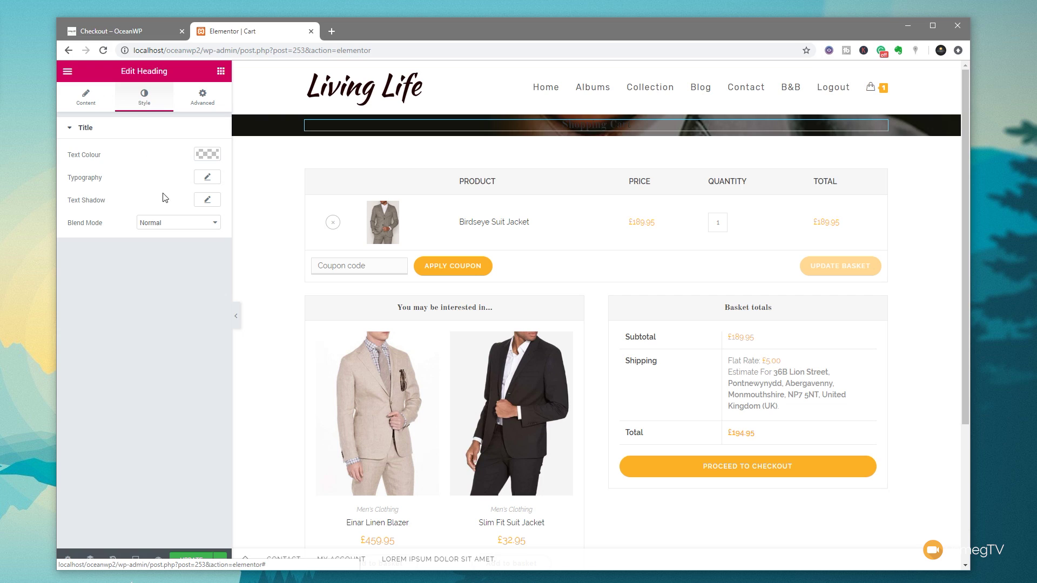
pyautogui.click(209, 155)
pyautogui.click(181, 281)
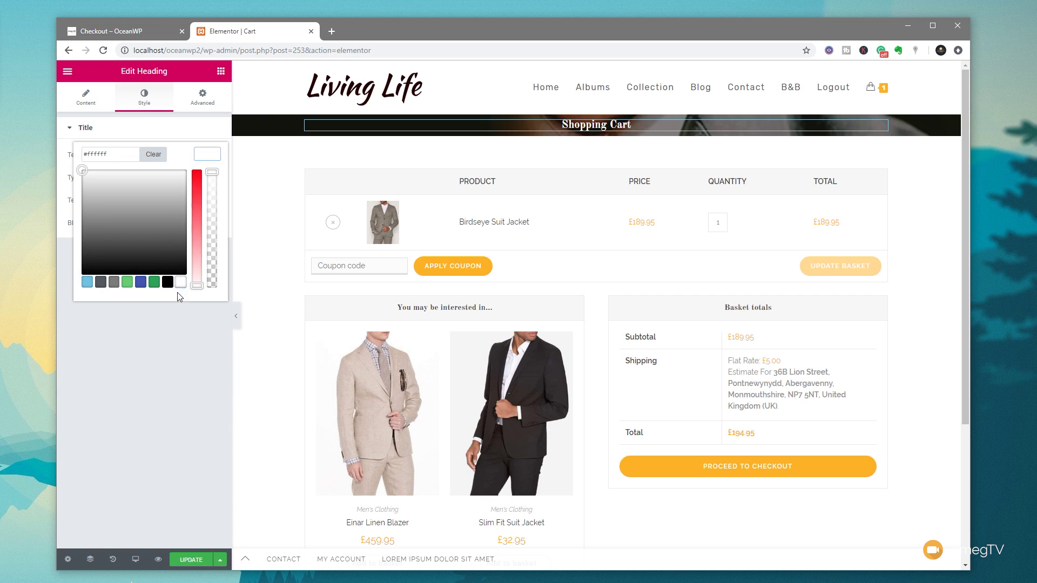
pyautogui.click(189, 254)
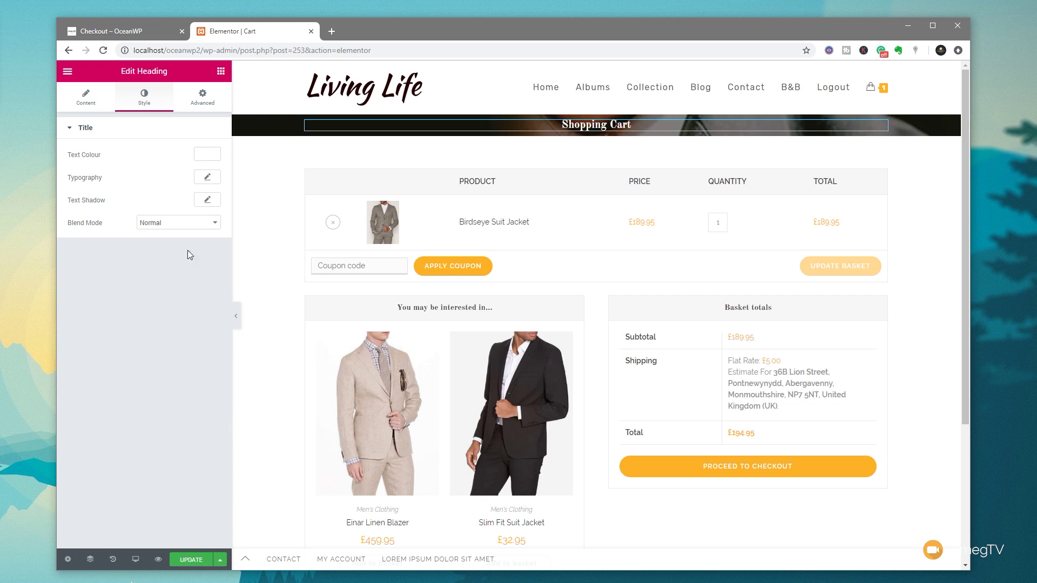
pyautogui.click(207, 178)
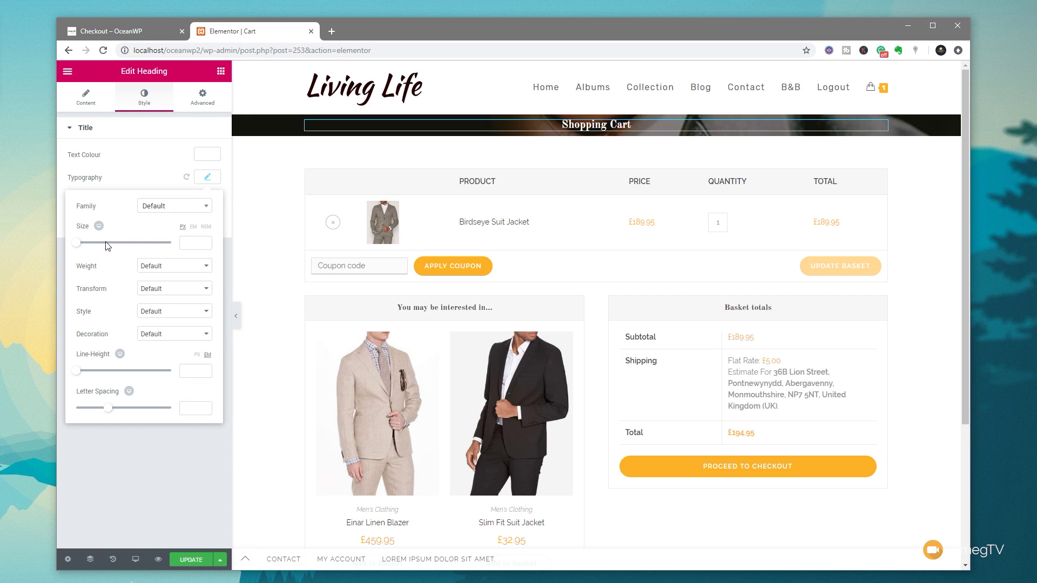
pyautogui.moveTo(77, 247); pyautogui.dragTo(95, 249)
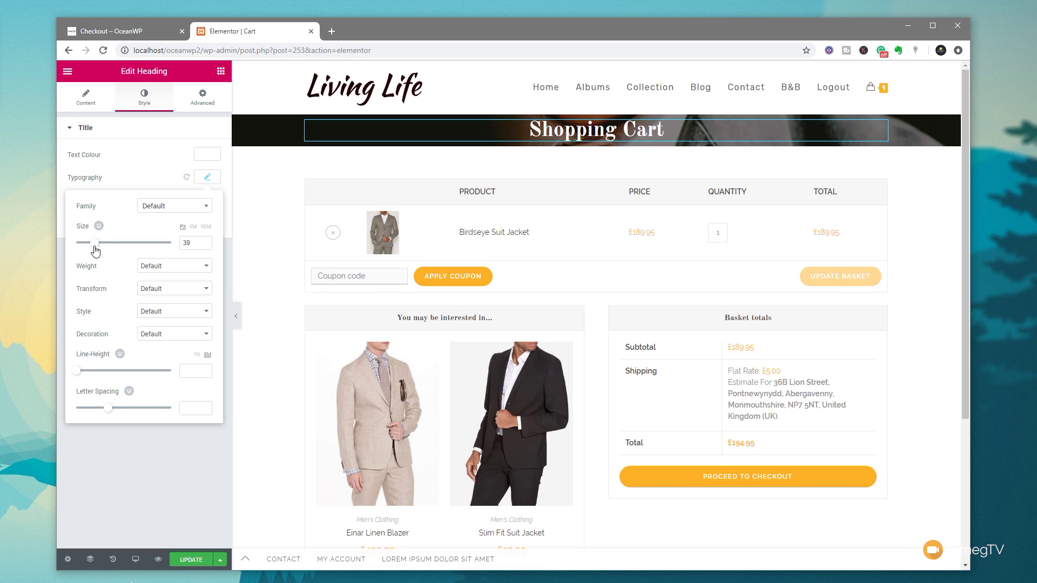
pyautogui.click(205, 241)
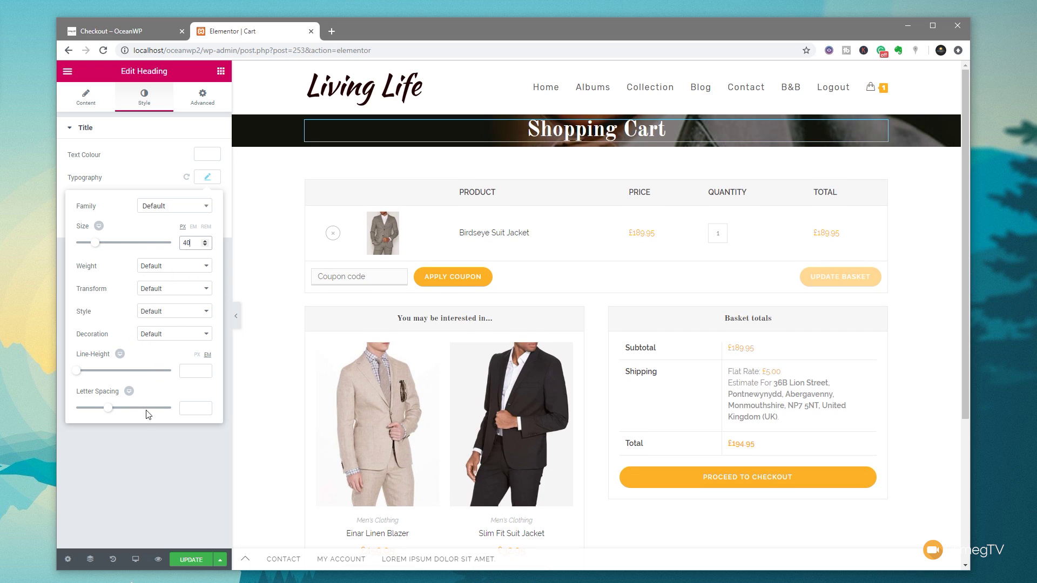
pyautogui.click(202, 98)
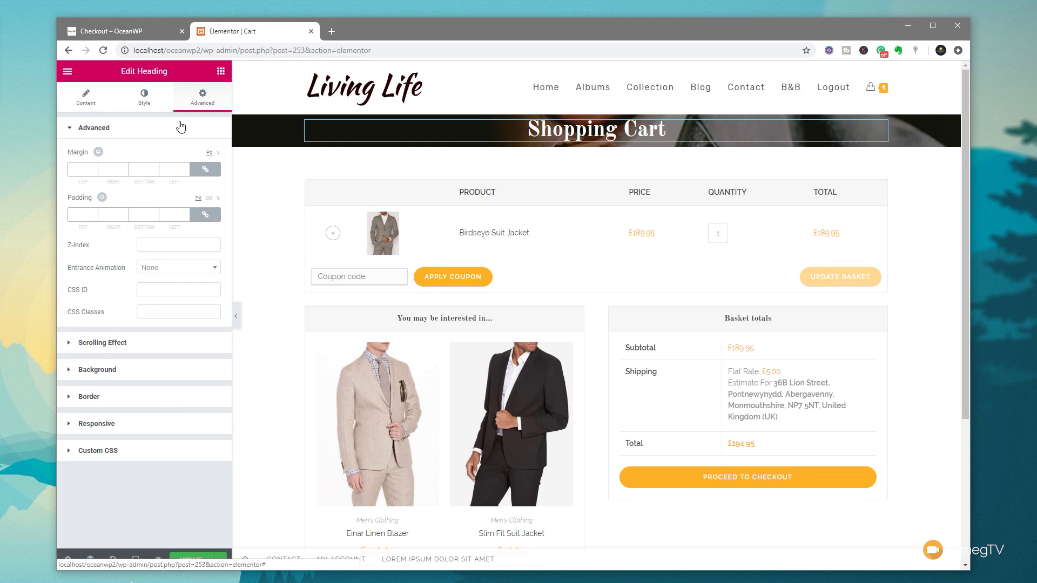
# Give the heading 150 padding at top and bottom
pyautogui.click(209, 208)
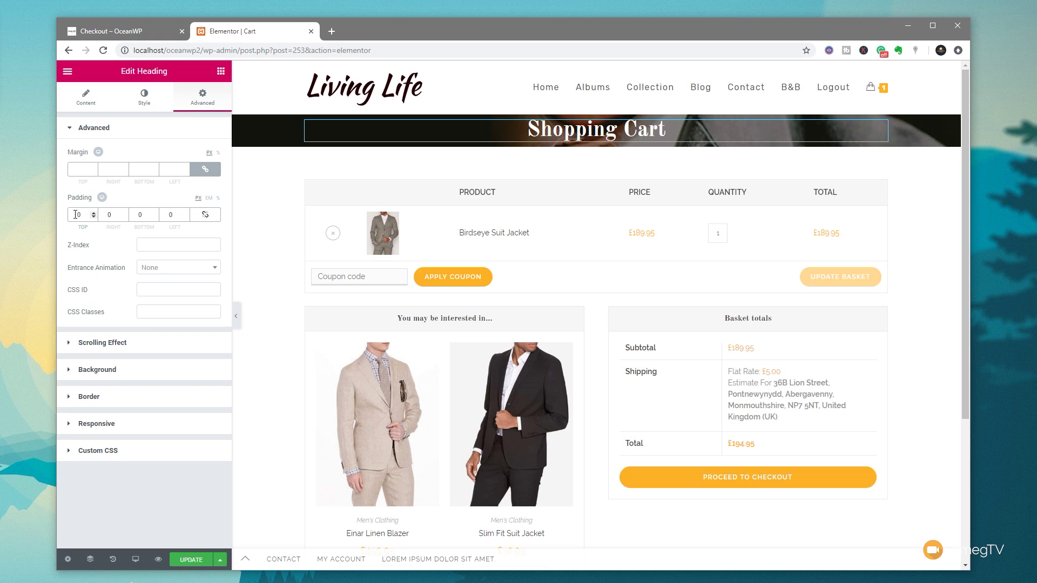
pyautogui.write('150')
pyautogui.click(134, 216)
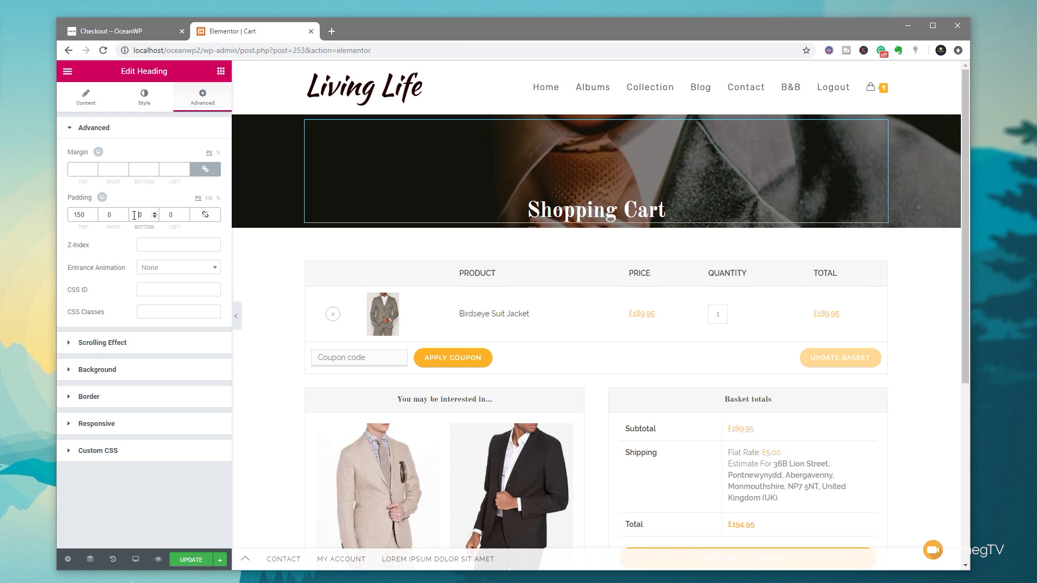
pyautogui.write('150')
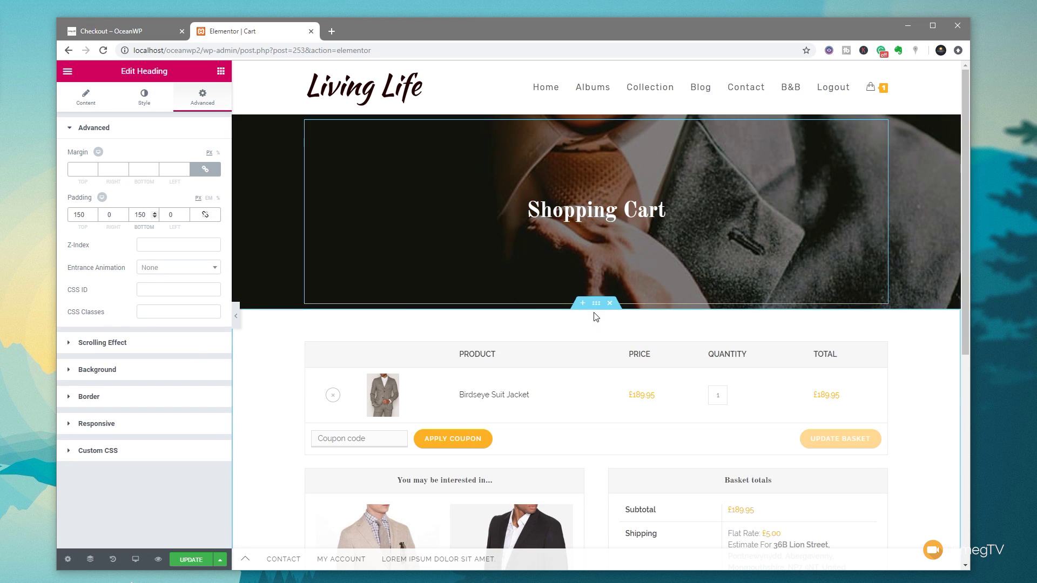
# Add an empty single-column section below the Shopping Cart banner
pyautogui.click(584, 305)
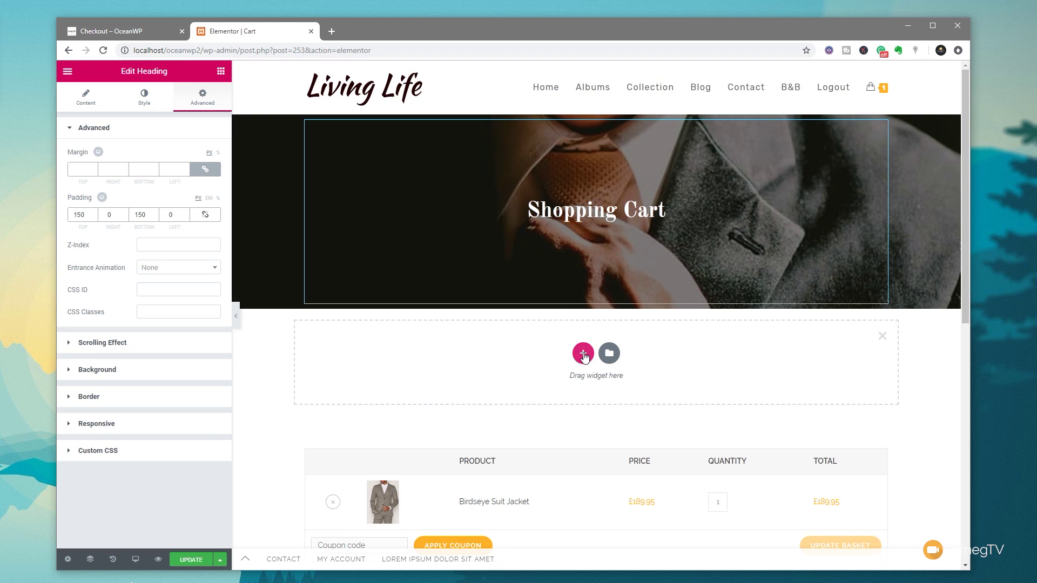
pyautogui.click(583, 357)
pyautogui.click(455, 381)
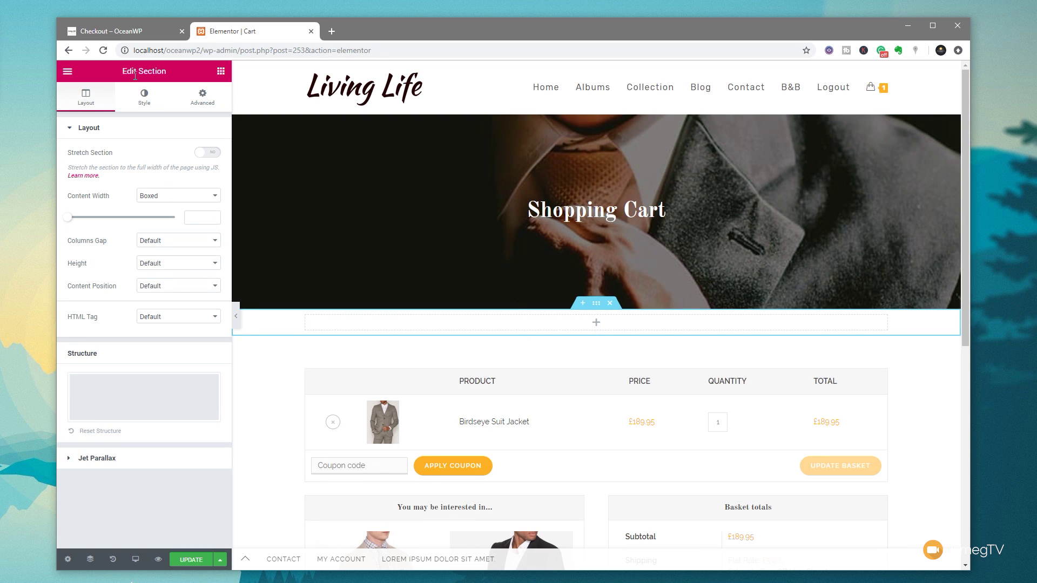
# Try a white classic background on the new section, then remove it
pyautogui.click(143, 100)
pyautogui.click(150, 178)
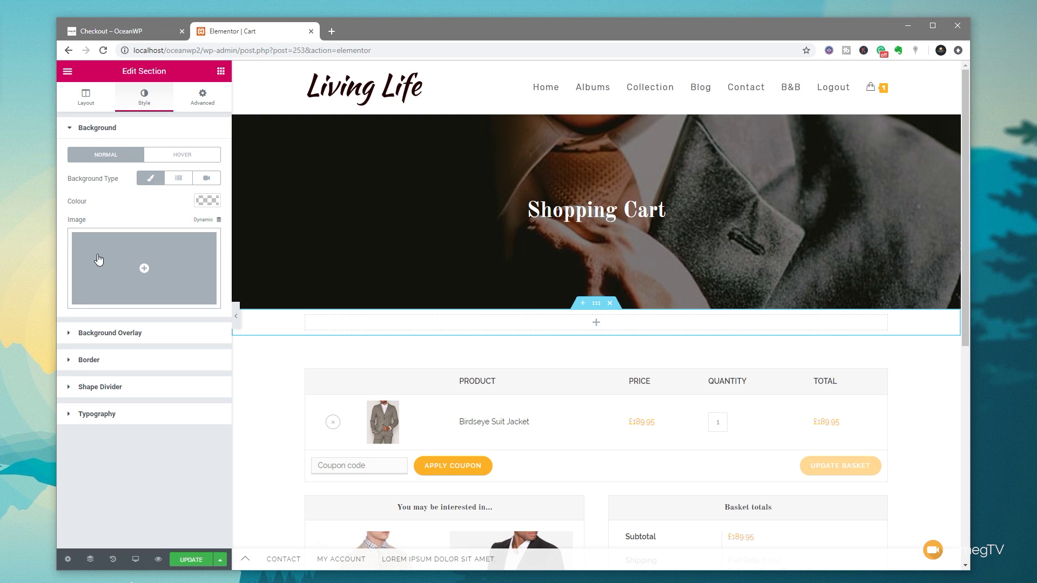
pyautogui.click(205, 202)
pyautogui.moveTo(97, 238); pyautogui.dragTo(66, 218)
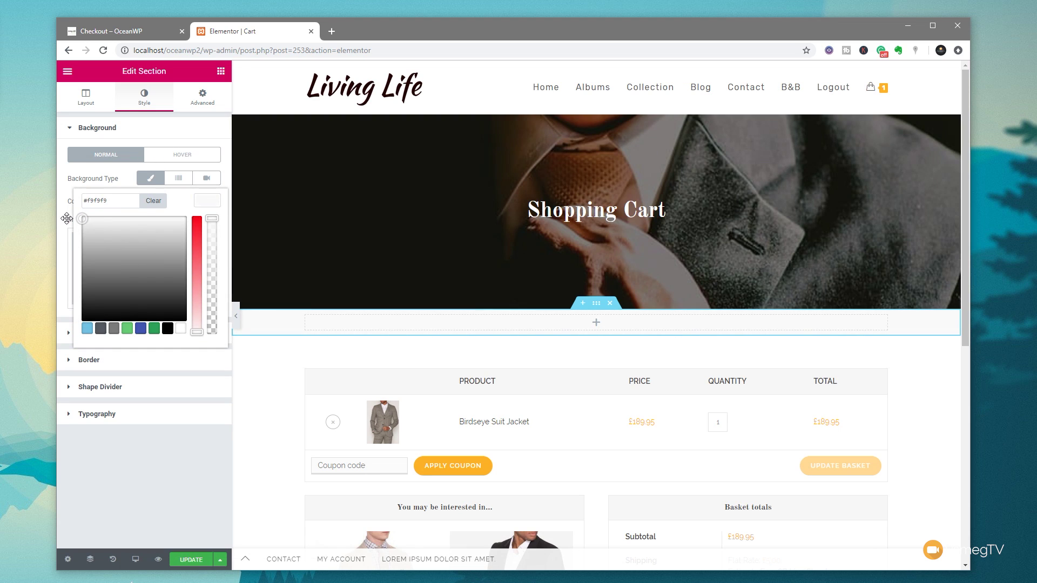
pyautogui.click(154, 184)
pyautogui.click(151, 180)
# Give the section a solid 1 px bottom border in light grey #e5e5e5
pyautogui.click(111, 213)
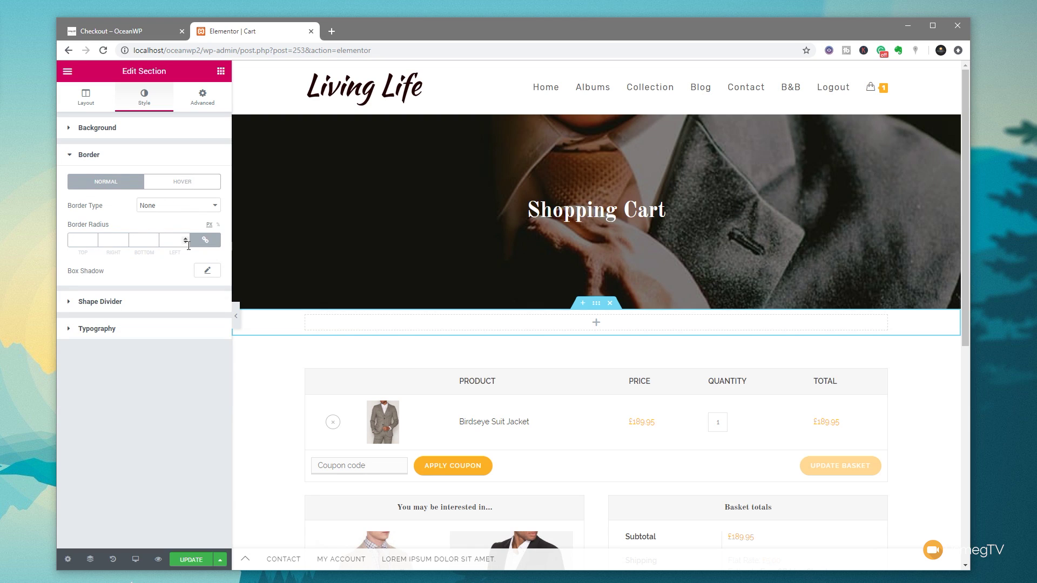
pyautogui.click(203, 212)
pyautogui.click(157, 216)
pyautogui.click(205, 239)
pyautogui.doubleClick(139, 239)
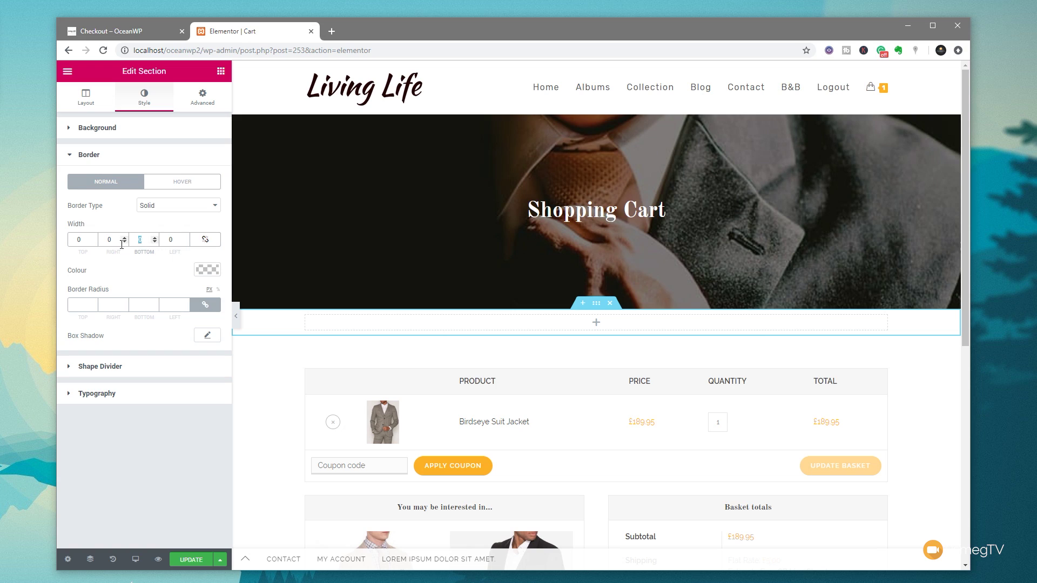
pyautogui.write('1')
pyautogui.click(207, 270)
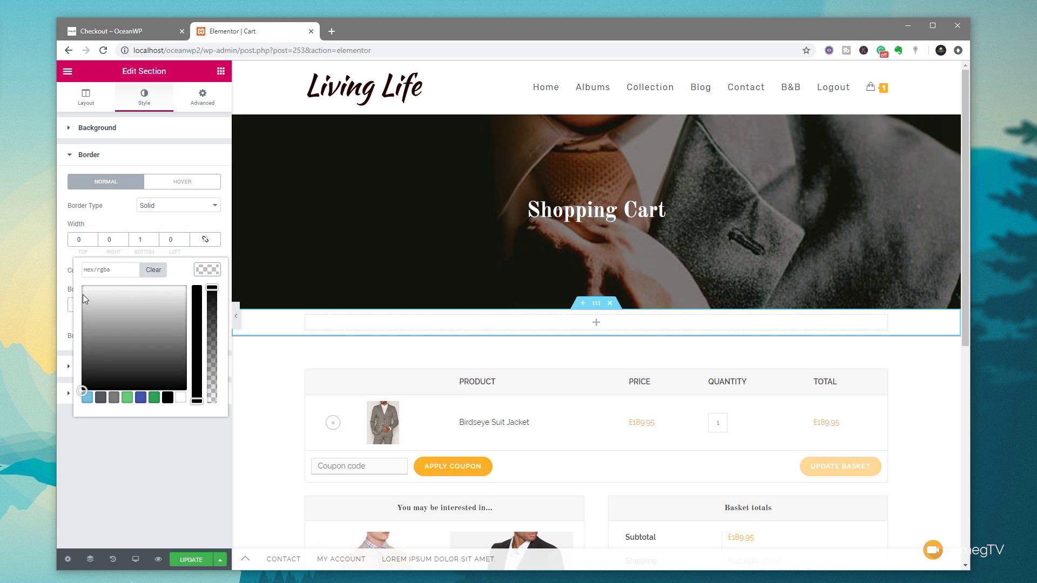
pyautogui.click(81, 296)
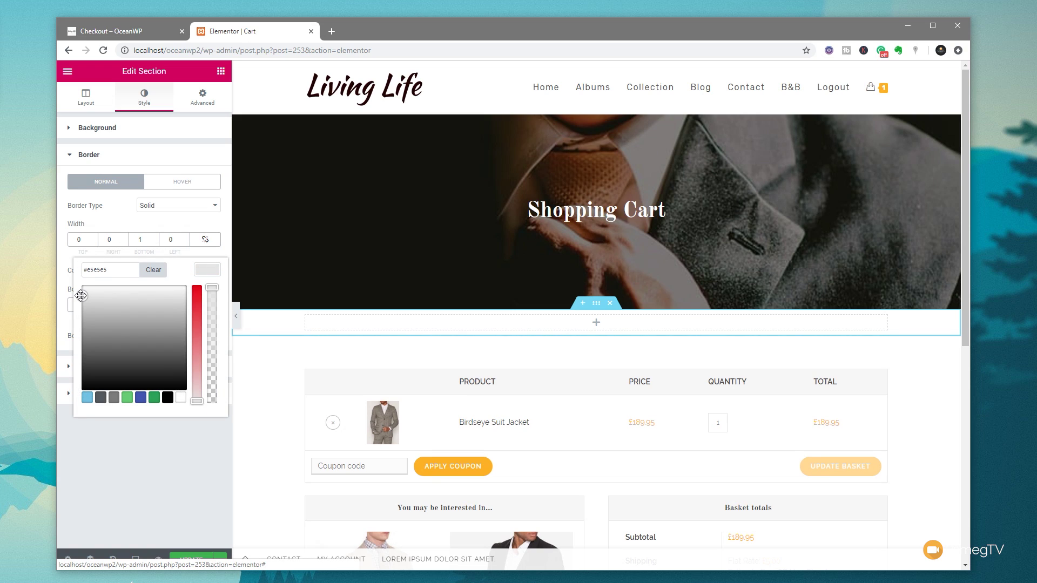
pyautogui.click(219, 74)
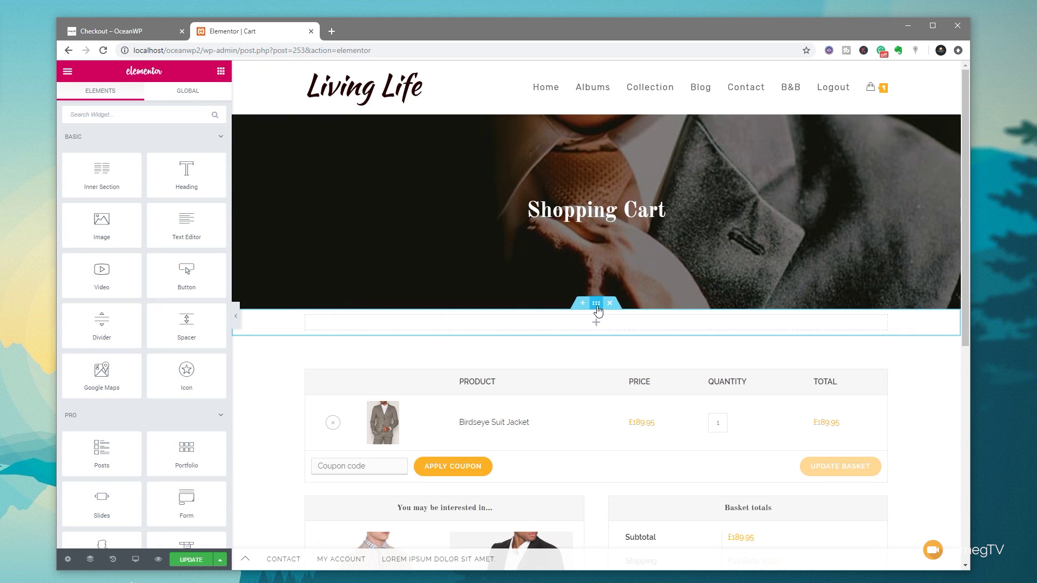
# Set the section's padding to 20 top and 20 bottom
pyautogui.click(598, 309)
pyautogui.click(203, 97)
pyautogui.click(205, 216)
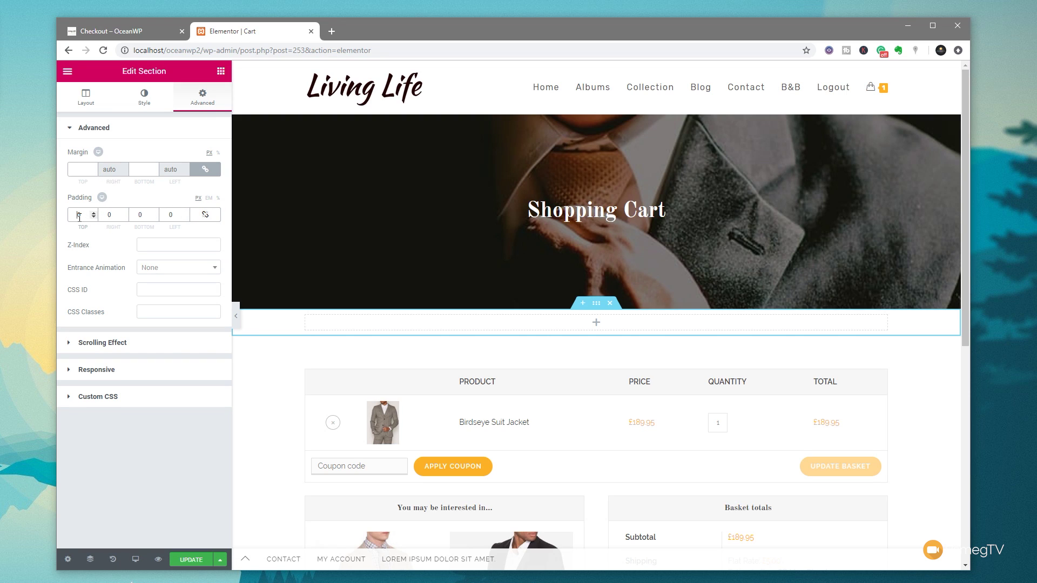
pyautogui.click(78, 215)
pyautogui.write('2')
pyautogui.click(138, 215)
pyautogui.write('2')
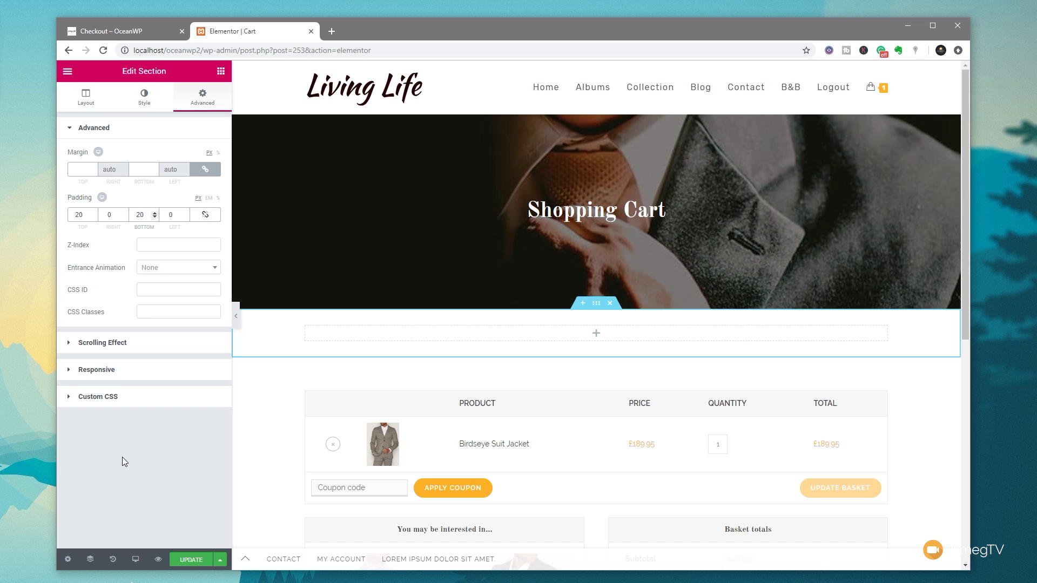
pyautogui.click(221, 71)
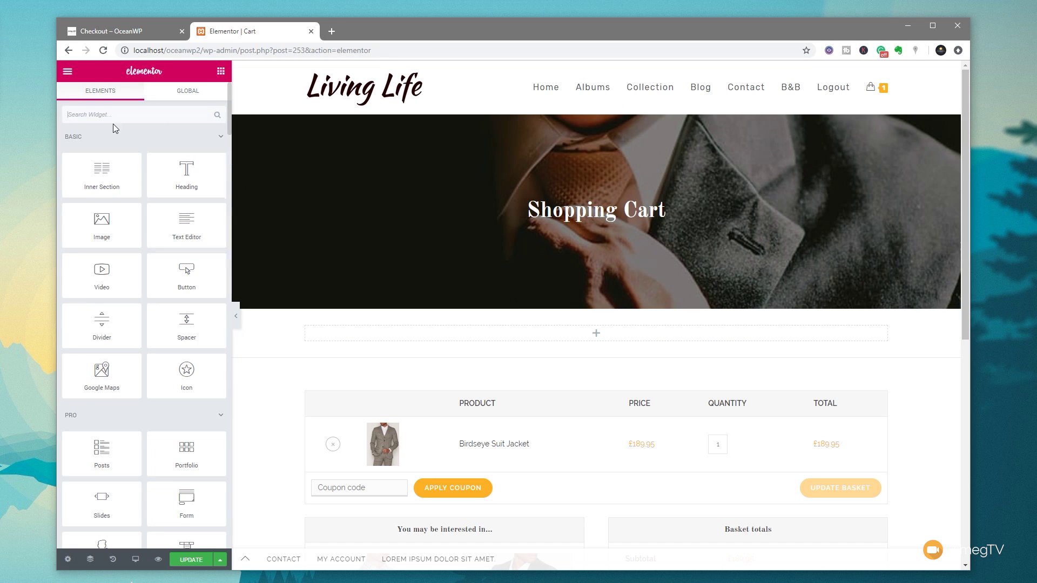
# Place a right-aligned WooCommerce Breadcrumbs widget in the bordered section
pyautogui.write('bread')
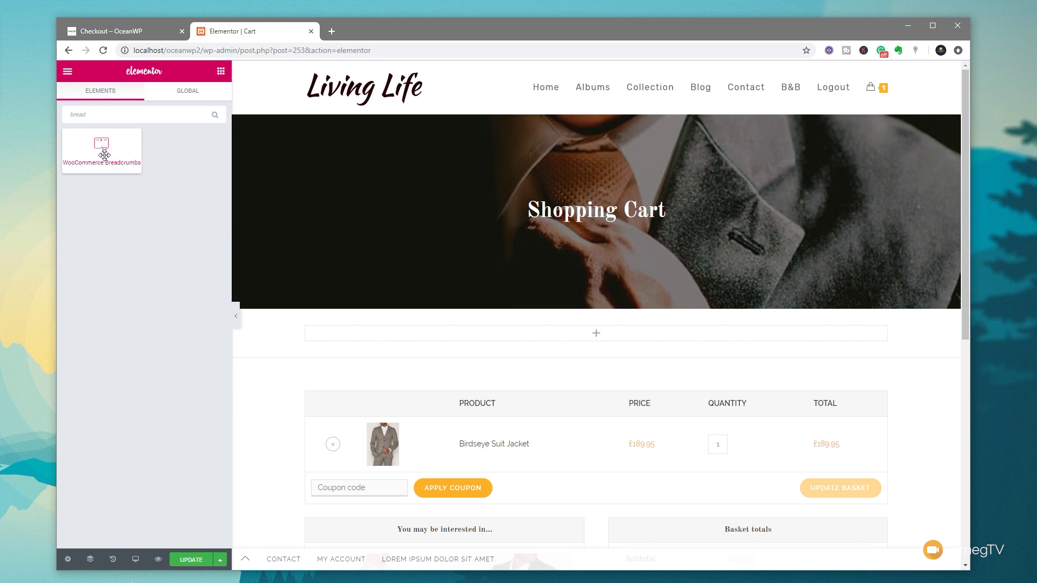
pyautogui.moveTo(100, 149); pyautogui.dragTo(817, 337)
pyautogui.click(195, 300)
# Set the breadcrumb text size to 12, adjusting it from 10
pyautogui.click(205, 264)
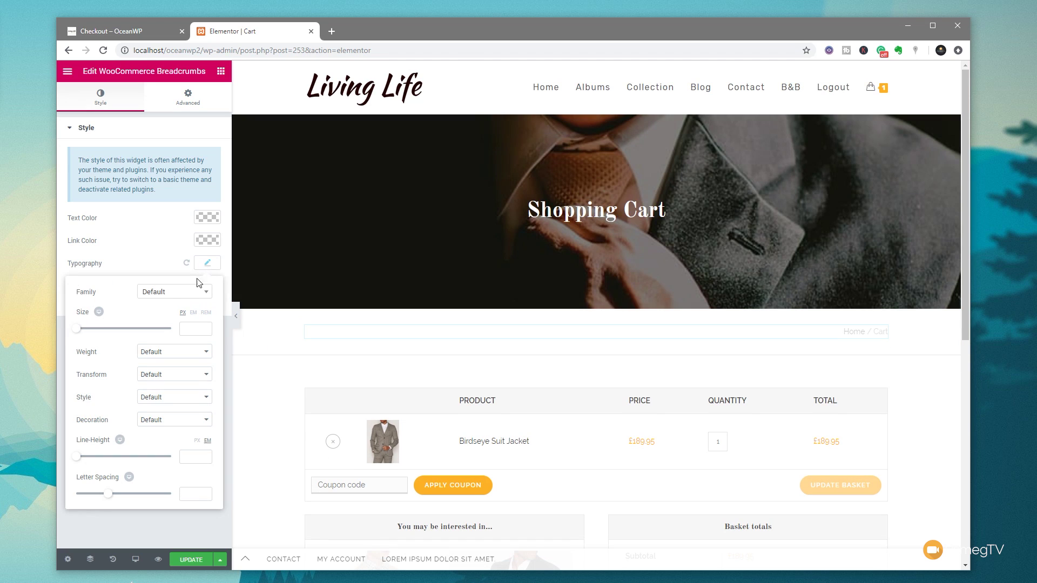
pyautogui.moveTo(76, 336); pyautogui.dragTo(81, 336)
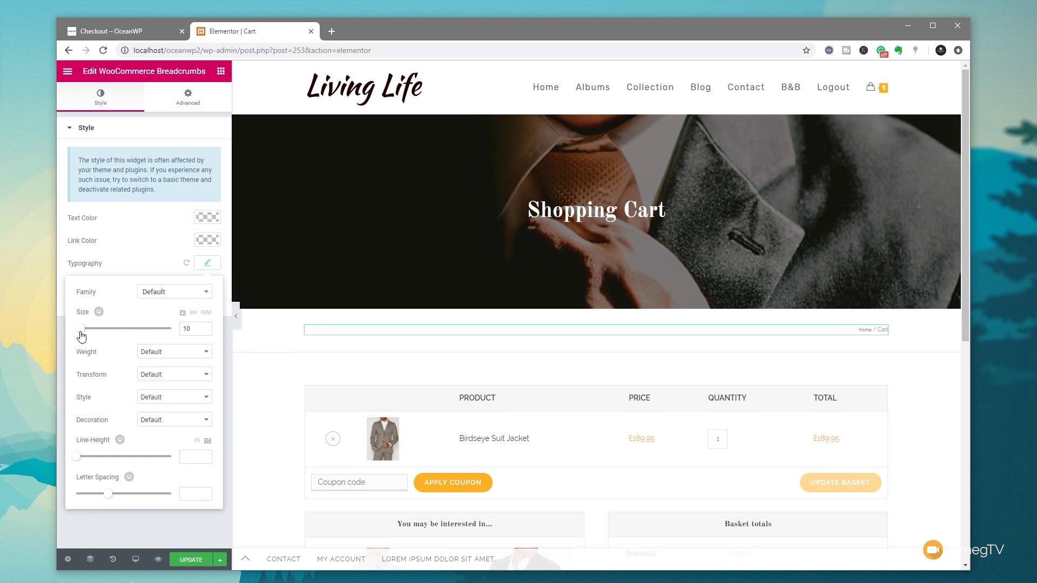
pyautogui.click(208, 264)
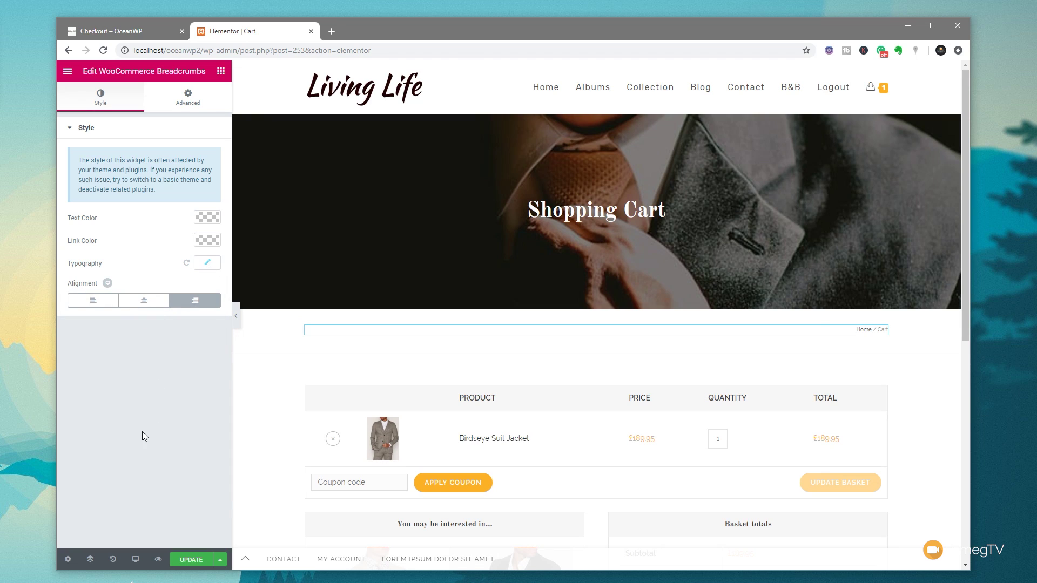
pyautogui.click(208, 263)
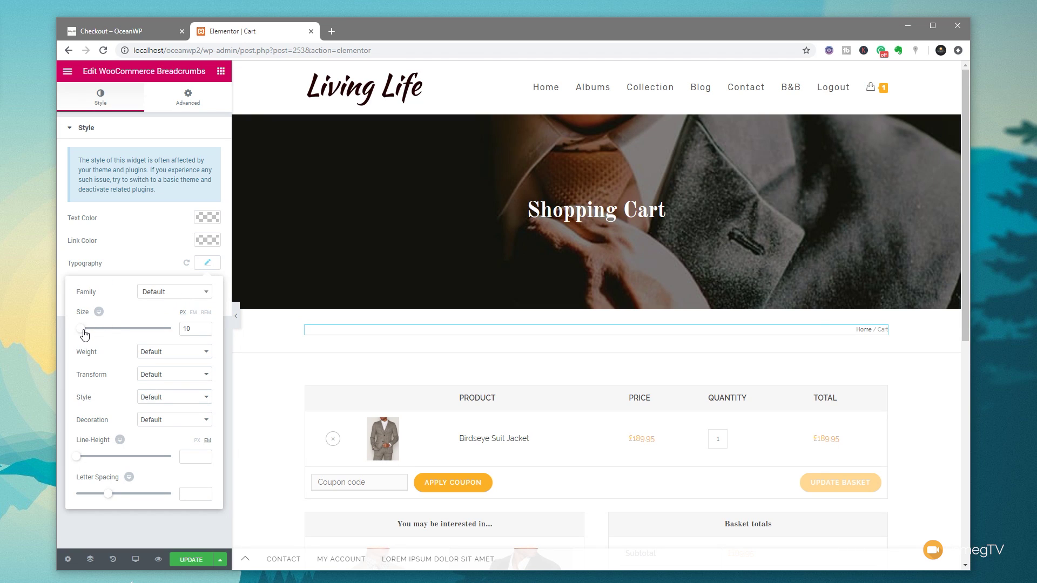
pyautogui.moveTo(85, 335); pyautogui.dragTo(86, 334)
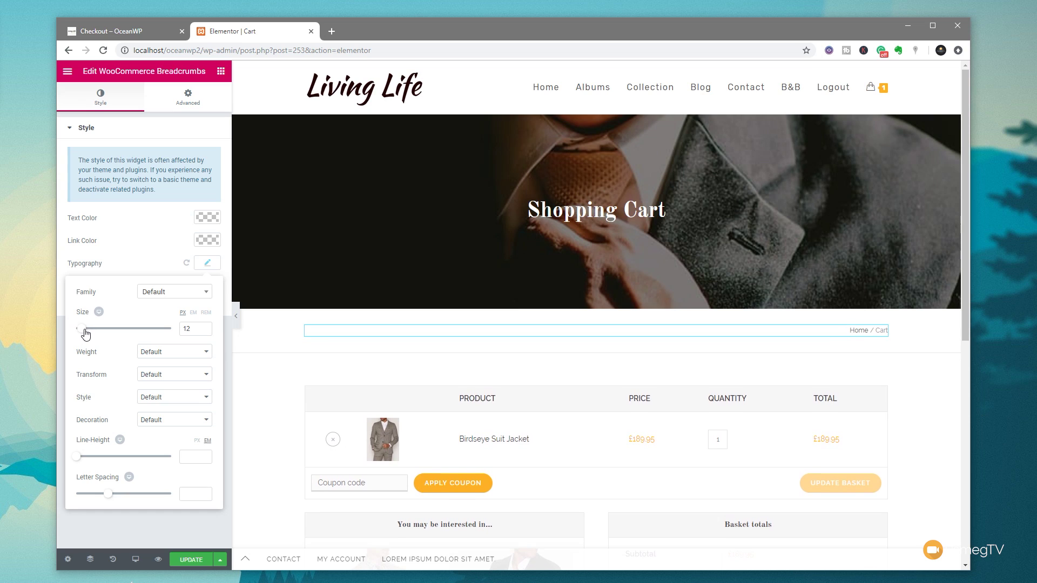
pyautogui.click(148, 538)
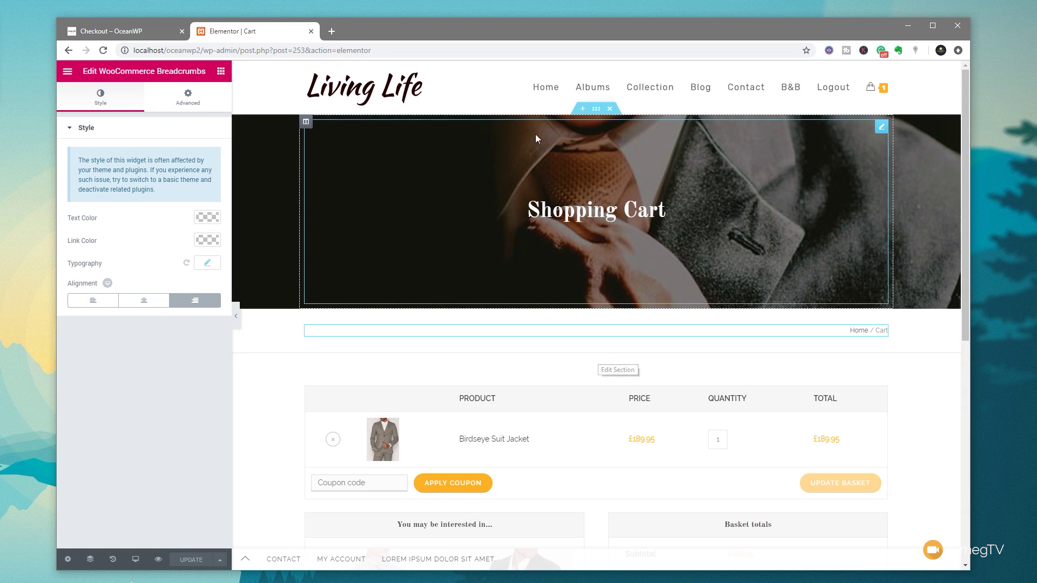
# Save the photo hero section as a library template named 'Shop Page Header'
pyautogui.rightClick(598, 114)
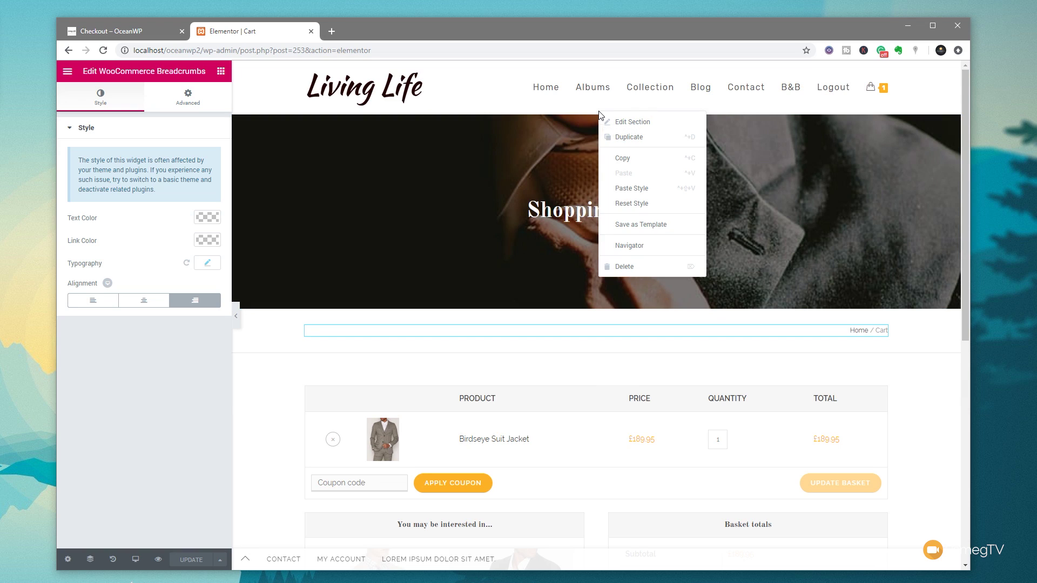
pyautogui.click(624, 224)
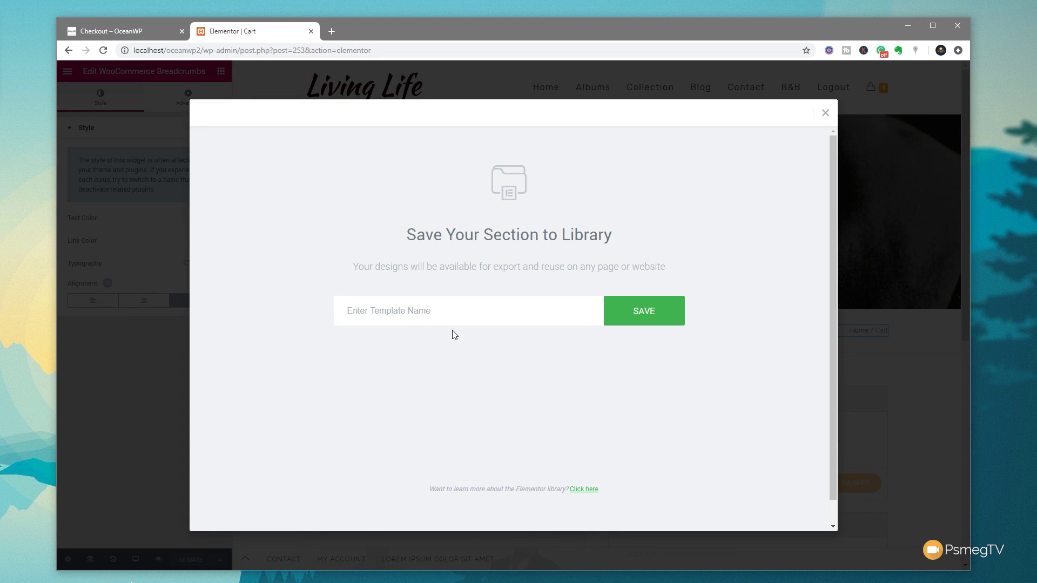
pyautogui.click(419, 321)
pyautogui.write('Che')
pyautogui.press('BackSpace')
pyautogui.press('BackSpace')
pyautogui.press('BackSpace')
pyautogui.write('Shop Page Header')
pyautogui.press('BackSpace')
pyautogui.press('BackSpace')
pyautogui.press('BackSpace')
pyautogui.press('BackSpace')
pyautogui.write('eader')
pyautogui.click(646, 311)
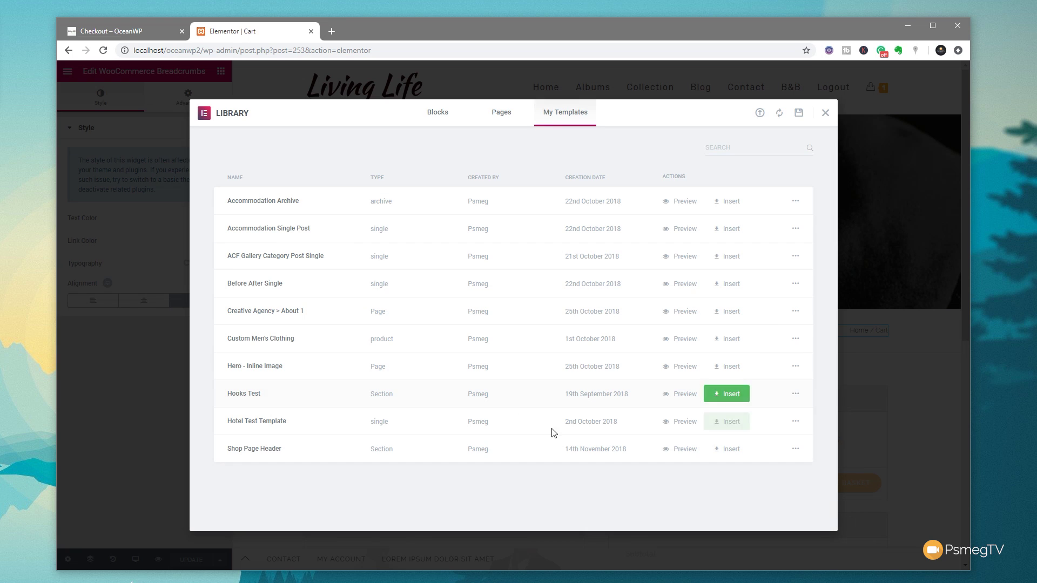
pyautogui.click(825, 112)
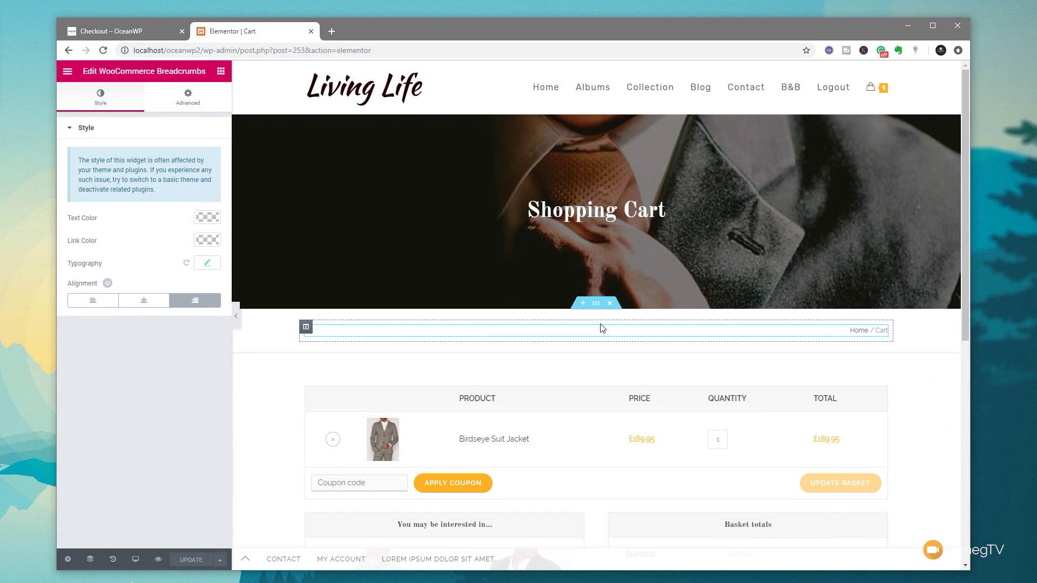
# Save the breadcrumb section as template 'Shop Page Breadcrumbs' and exit to the WordPress dashboard
pyautogui.rightClick(599, 306)
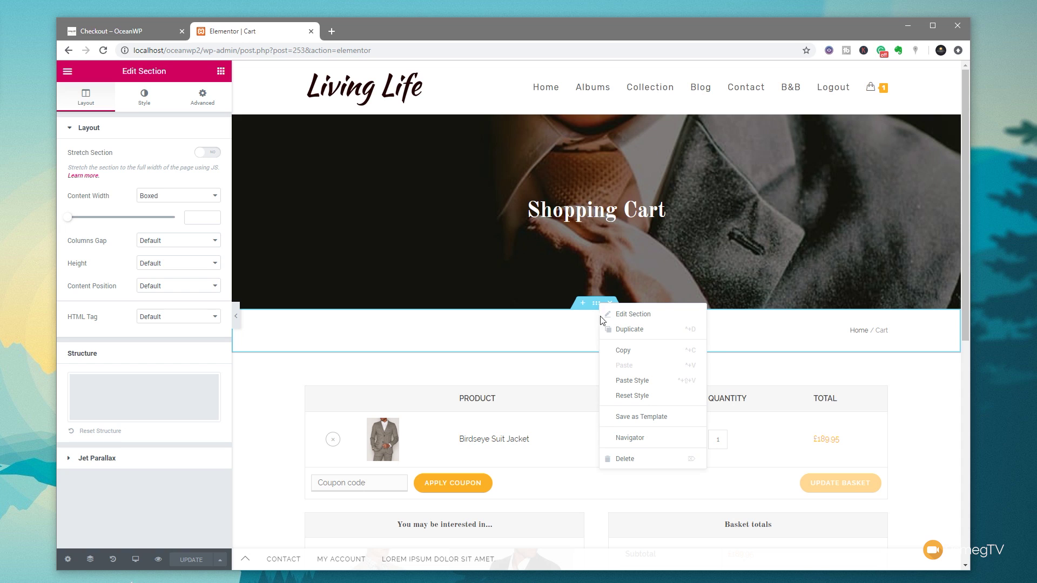
pyautogui.click(620, 419)
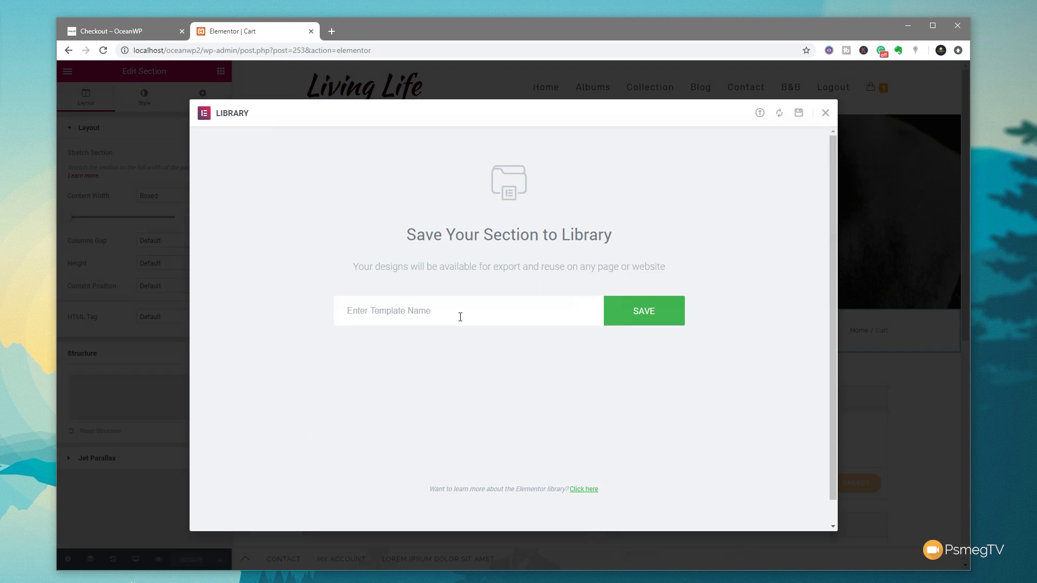
pyautogui.click(459, 311)
pyautogui.write('Shop')
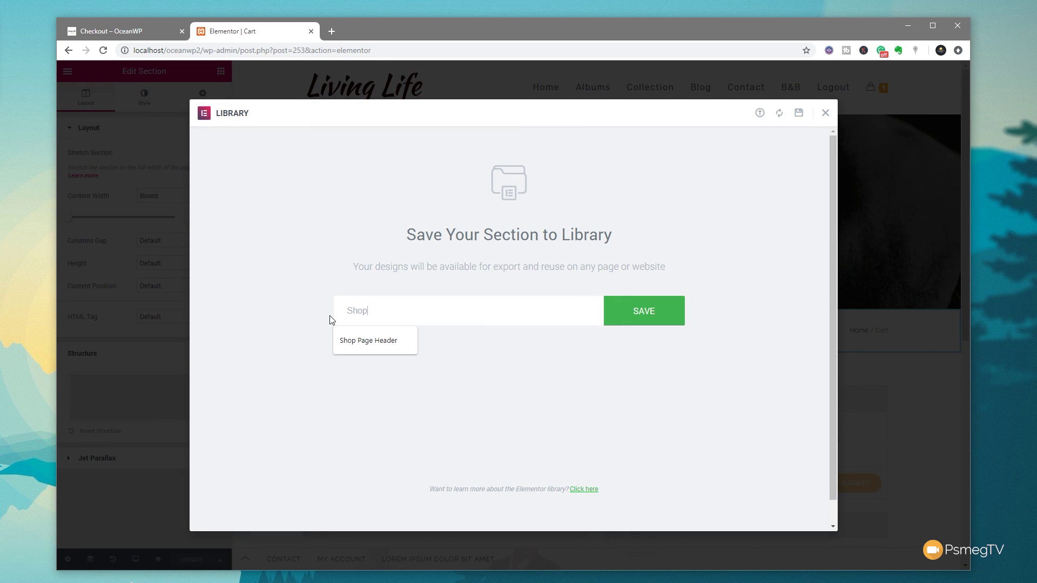
pyautogui.write(' Page Breadcrumb')
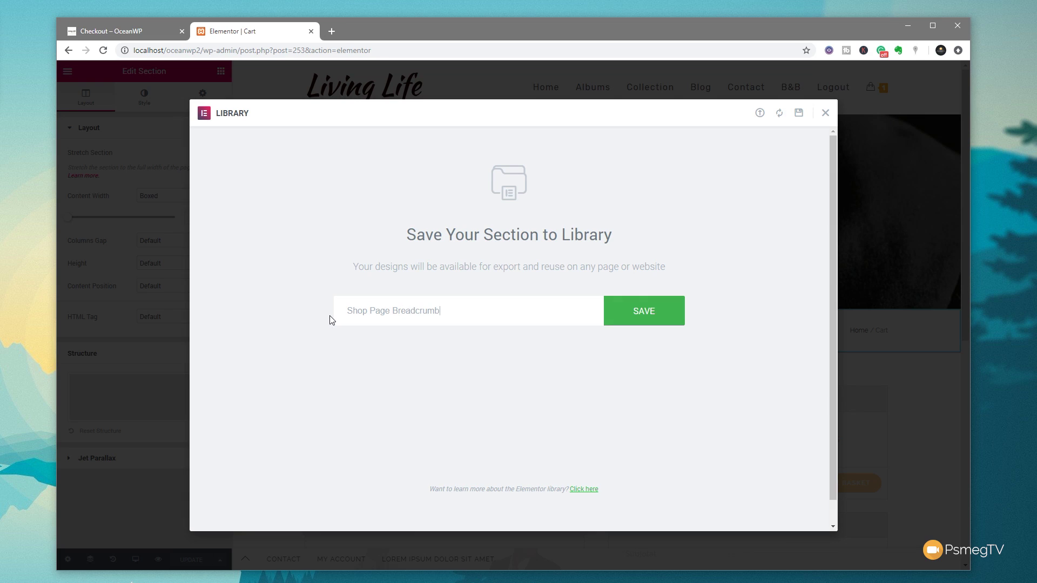
pyautogui.click(662, 319)
pyautogui.click(826, 114)
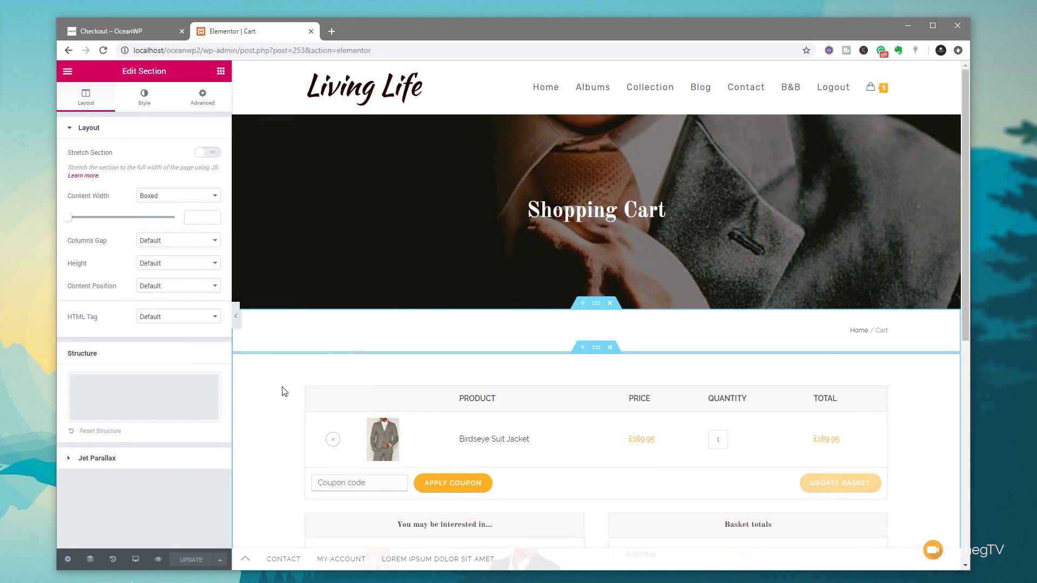
pyautogui.click(73, 72)
pyautogui.click(139, 356)
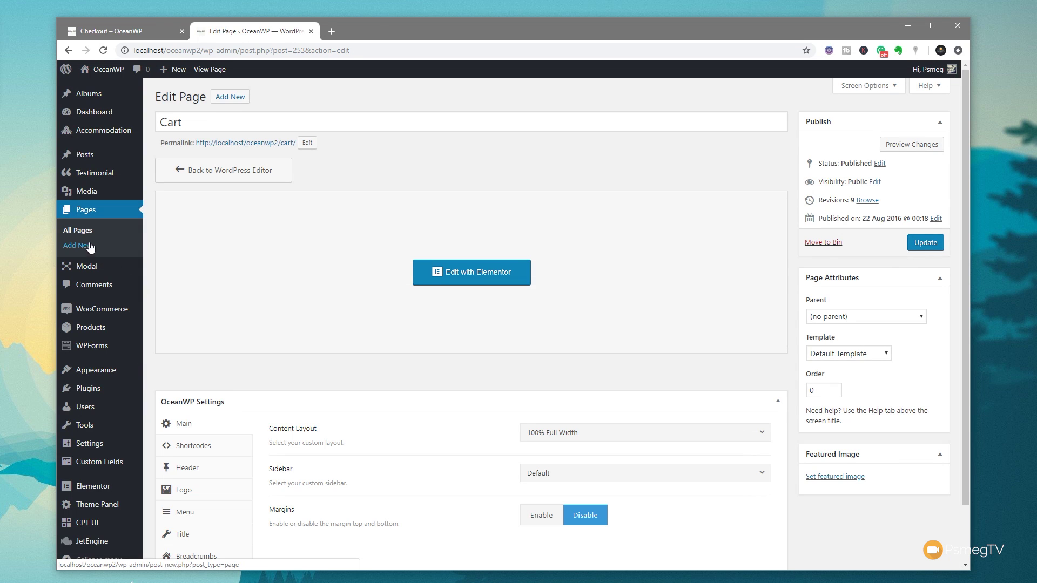
# Open the Checkout page from All Pages in the Elementor editor
pyautogui.click(84, 232)
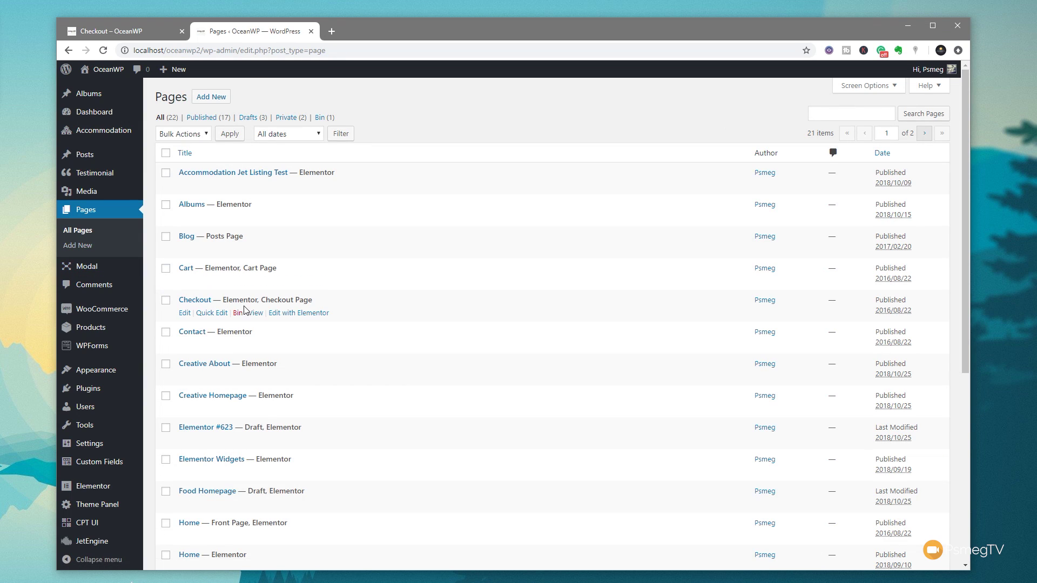
pyautogui.click(290, 314)
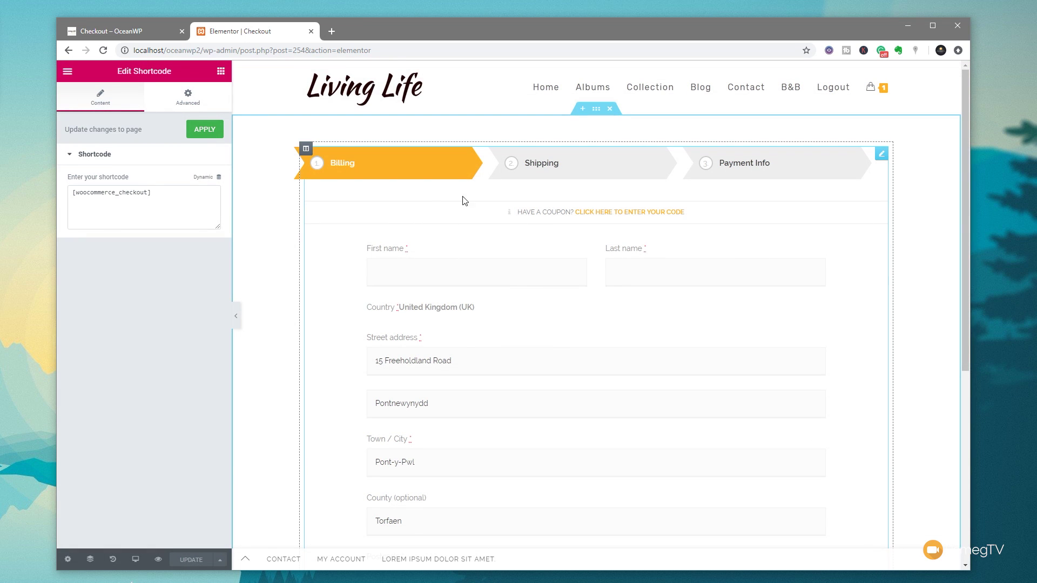
# Insert the saved Shop Page Header template in a new section above the checkout form
pyautogui.click(583, 109)
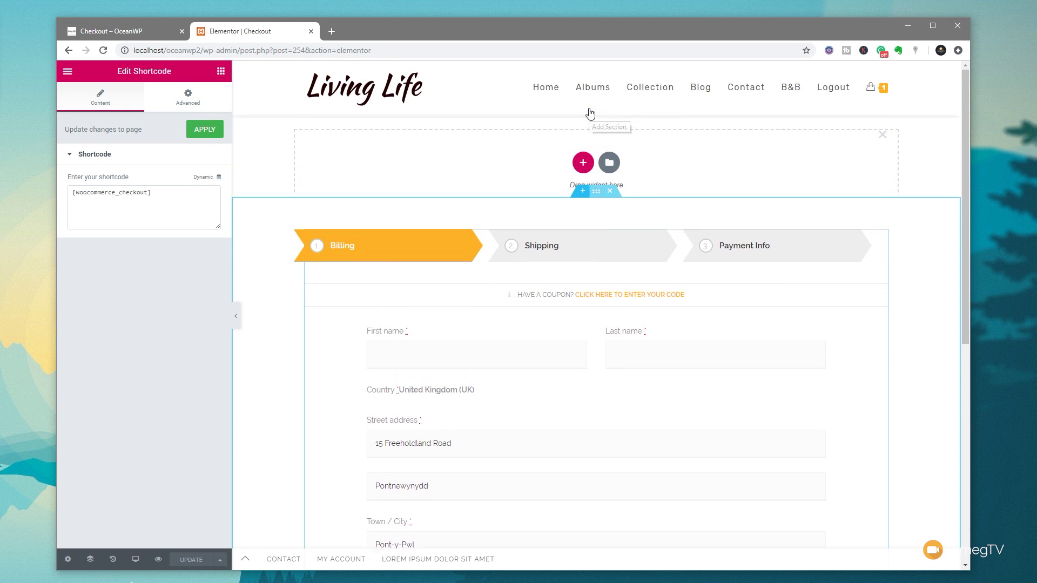
pyautogui.click(609, 151)
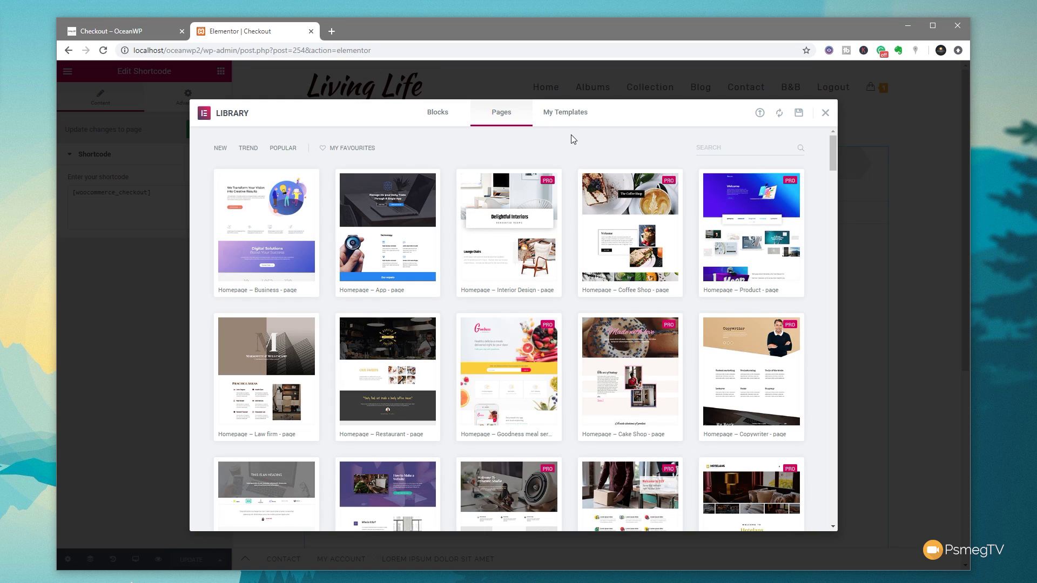
pyautogui.click(572, 112)
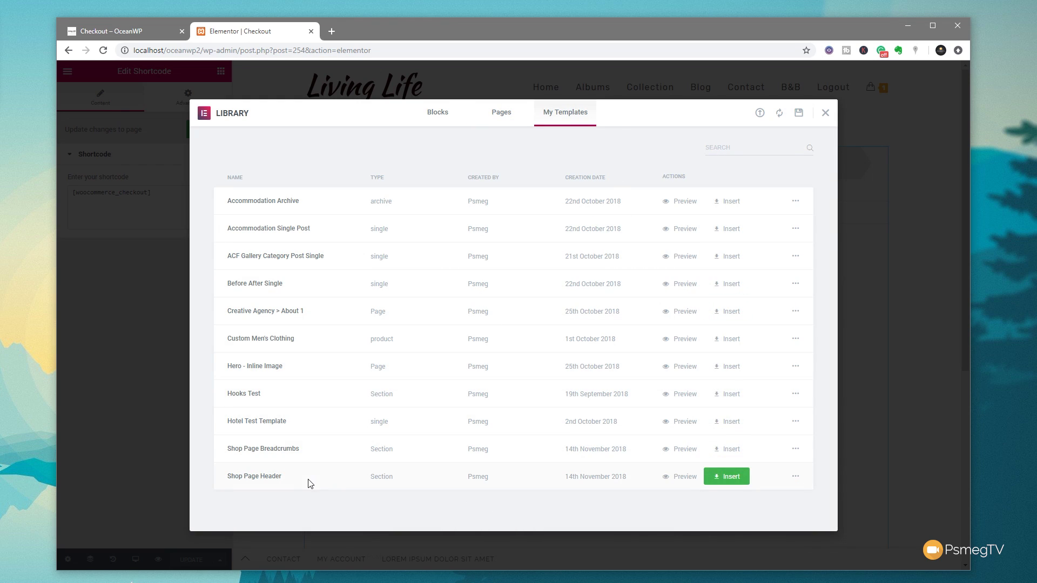
pyautogui.click(726, 476)
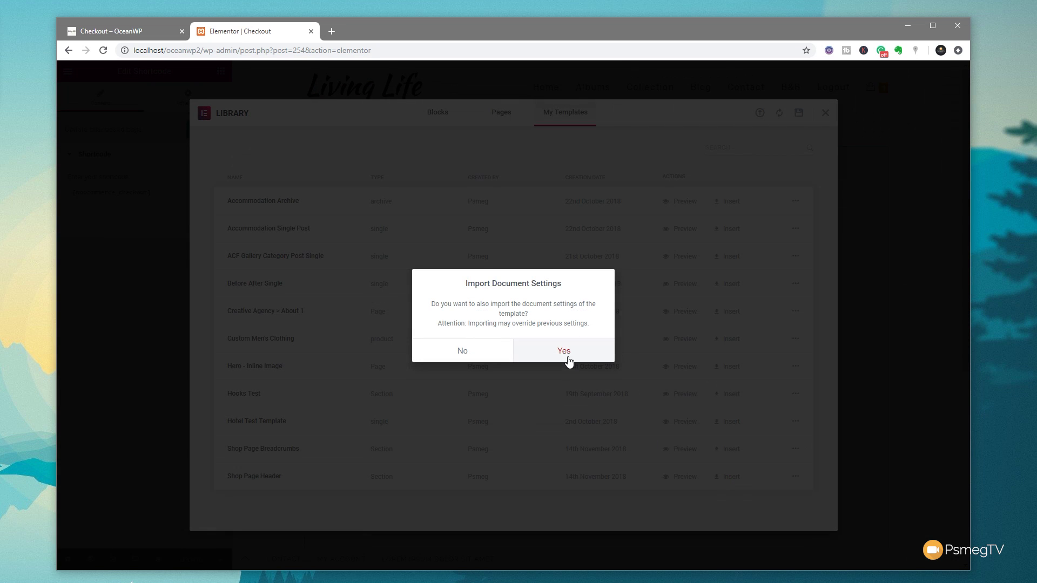
pyautogui.click(565, 353)
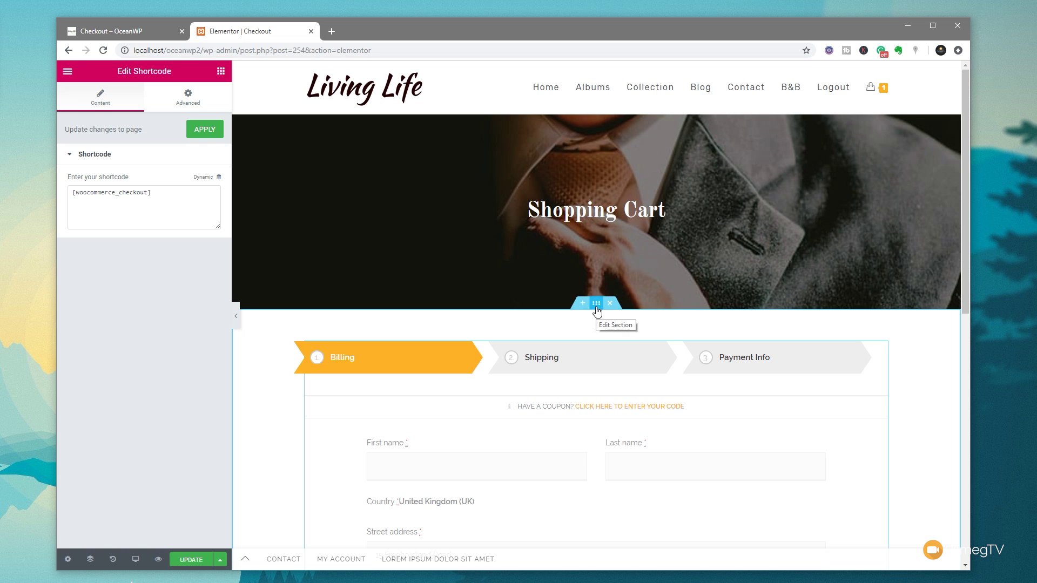
# Insert the Shop Page Breadcrumbs template below the hero and update the Checkout page
pyautogui.click(583, 303)
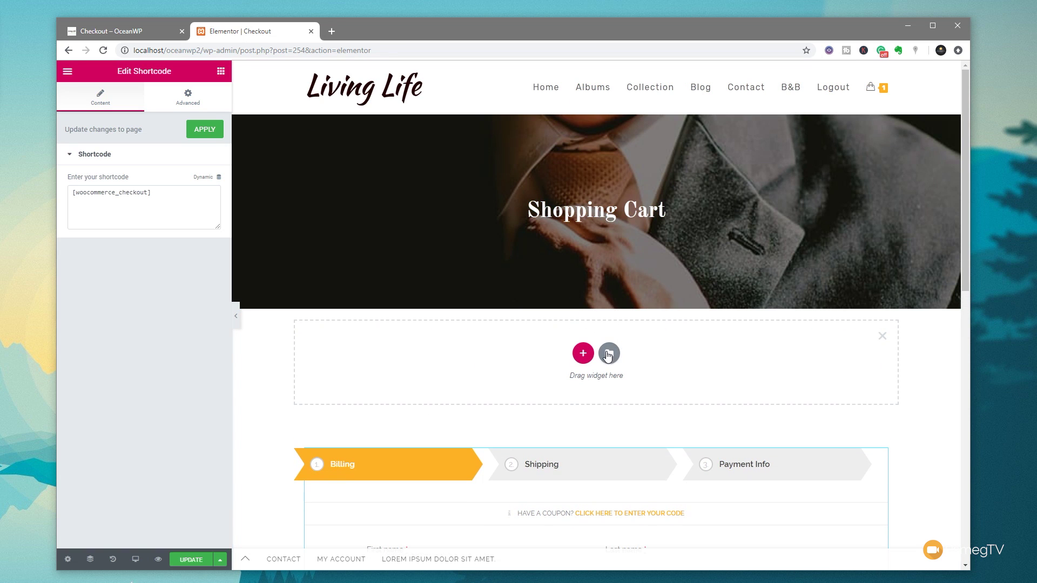
pyautogui.click(610, 357)
pyautogui.click(572, 120)
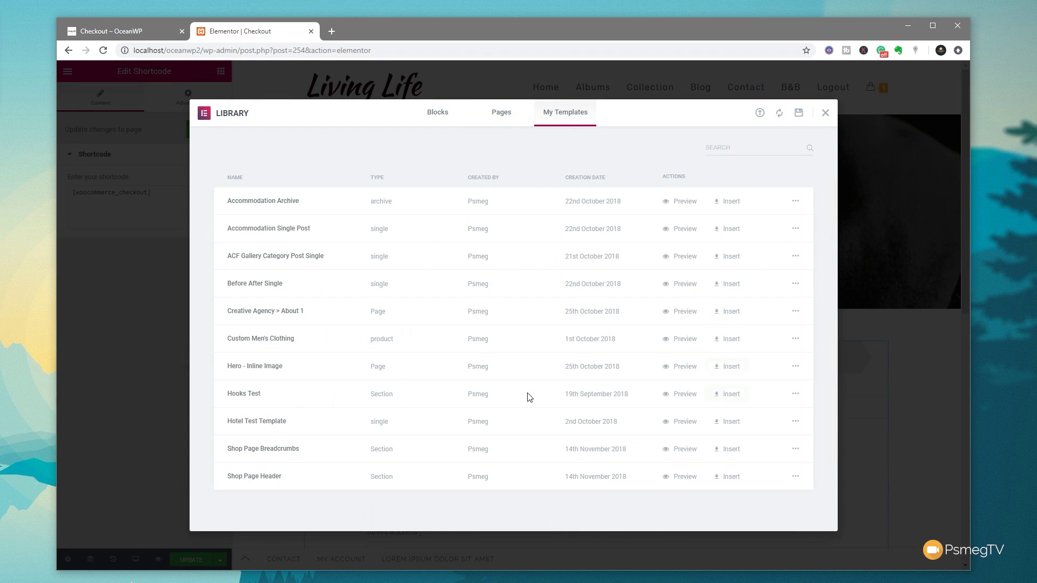
pyautogui.click(729, 449)
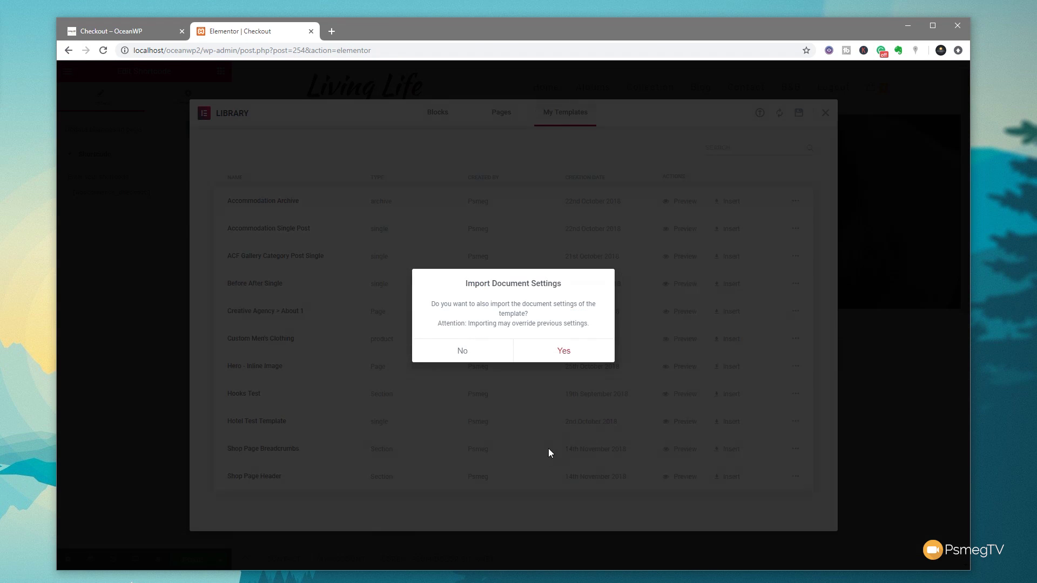
pyautogui.click(566, 351)
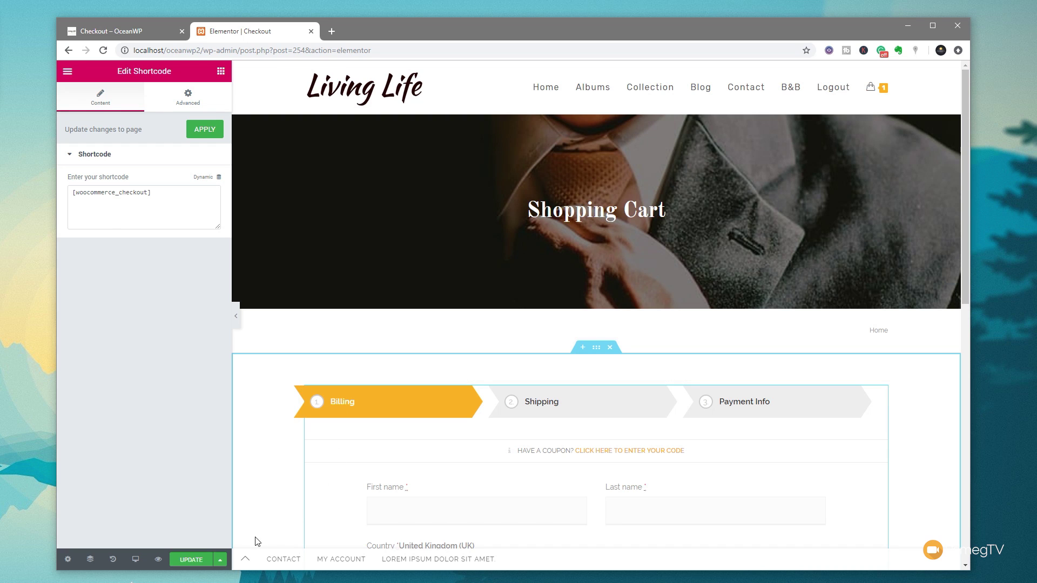
pyautogui.click(190, 562)
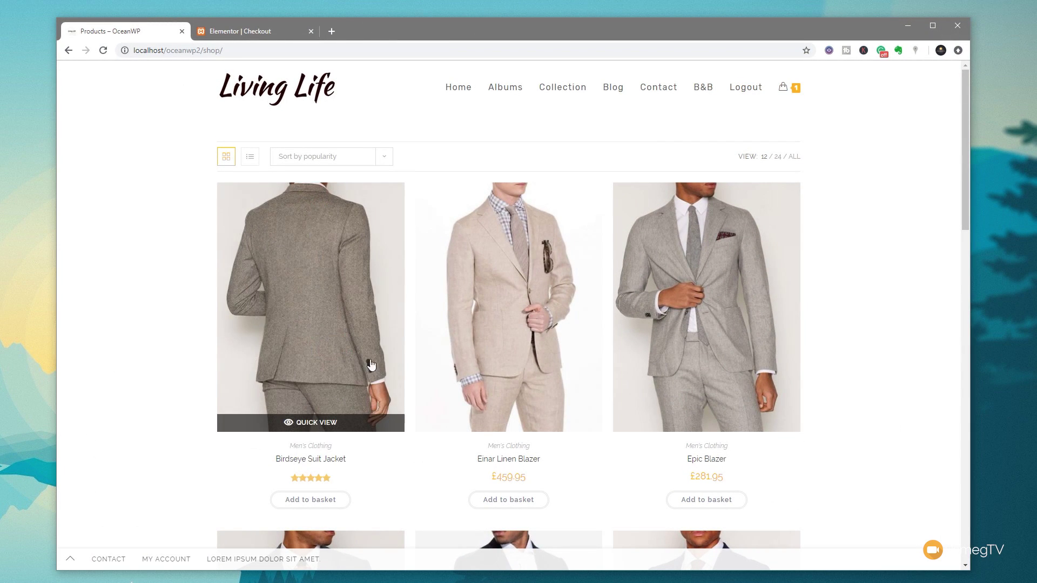
# Add the Einar Linen Blazer to the basket and check the £654.90 cart total
pyautogui.click(500, 502)
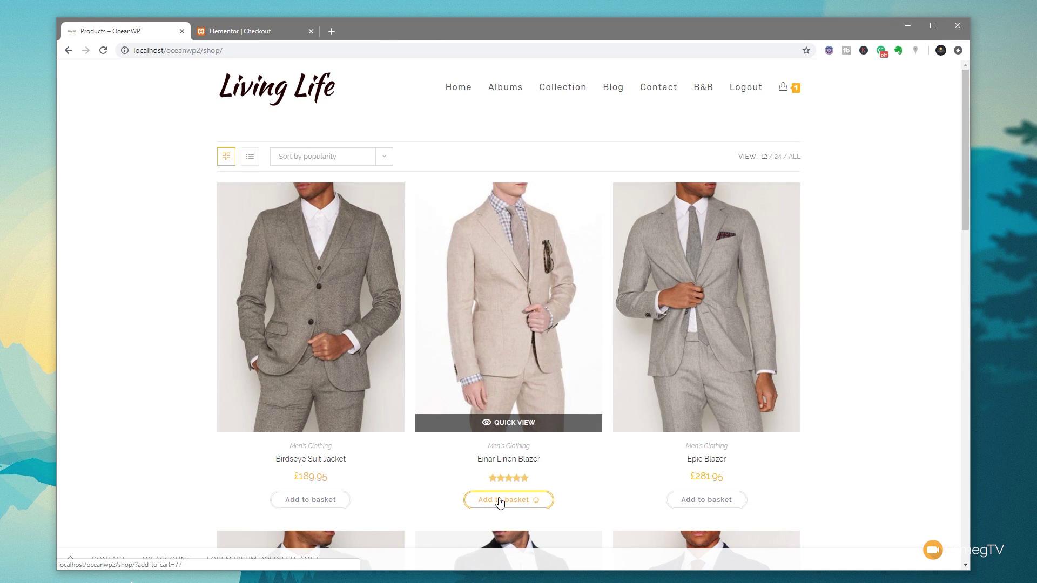
pyautogui.click(792, 95)
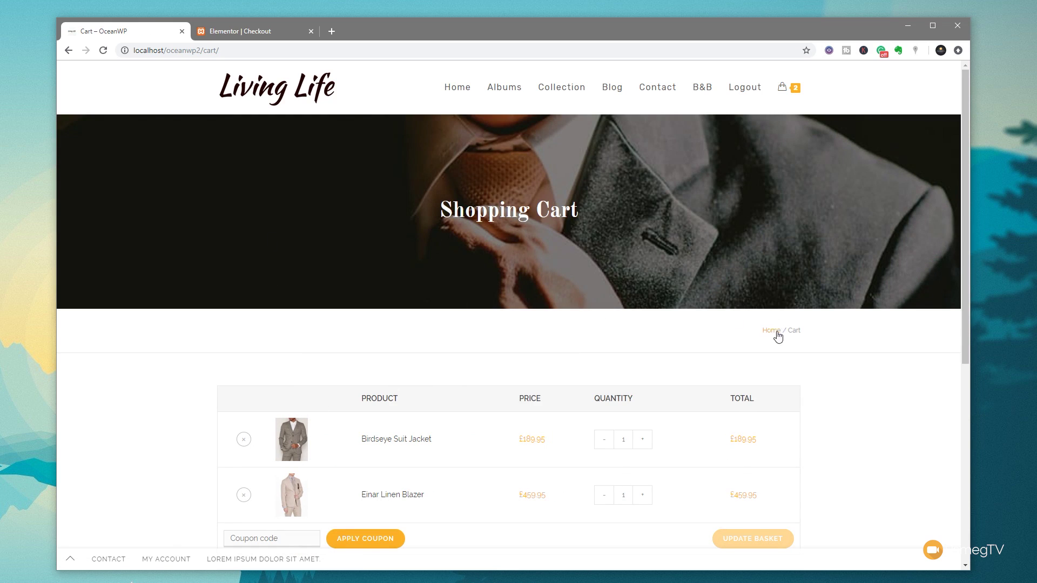
pyautogui.scroll(-6, 165, 405)
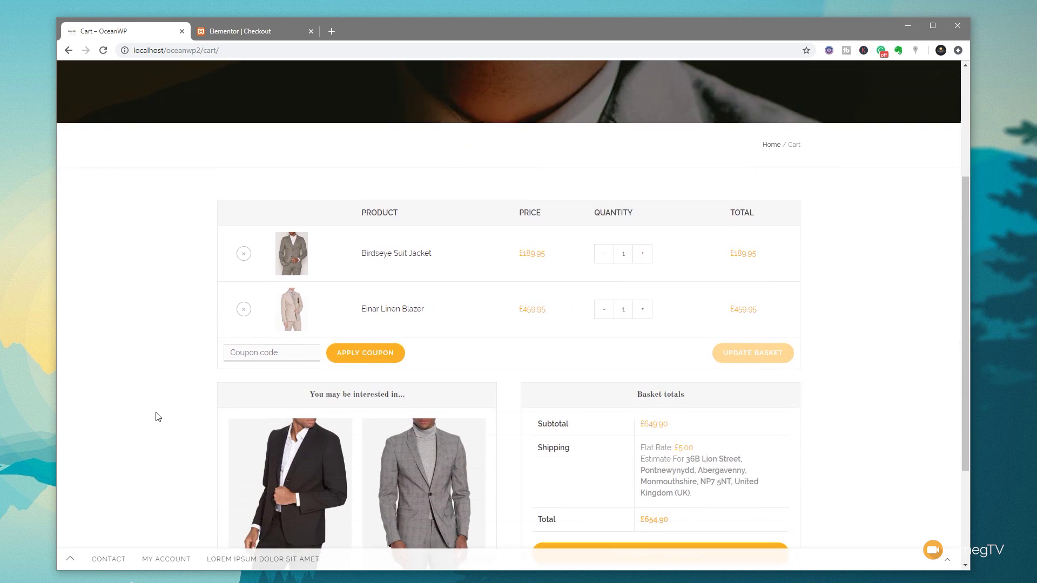